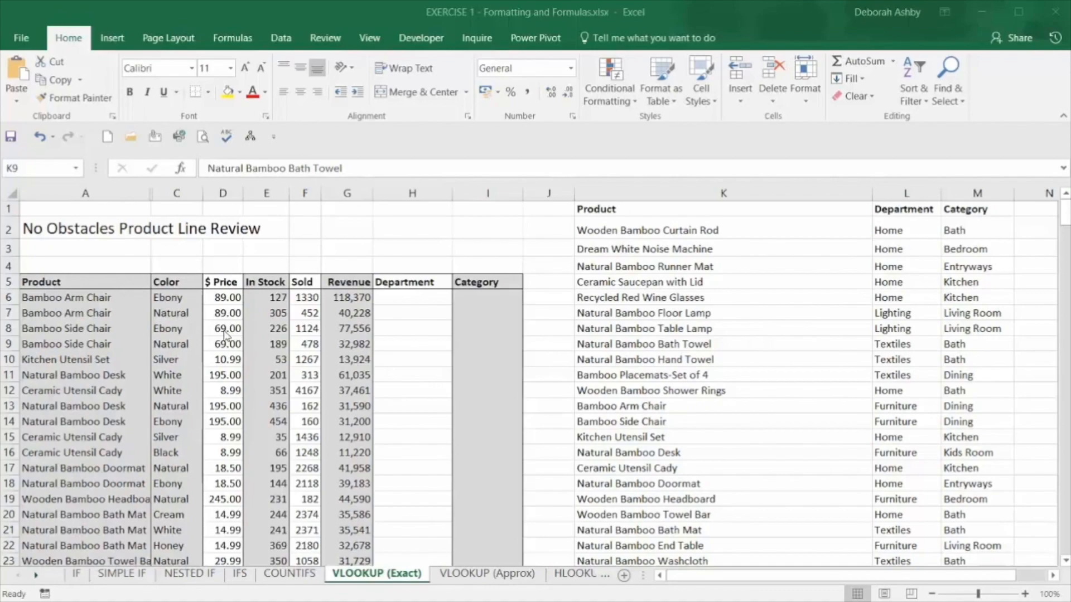
Step: Name the product lookup table K1:M87, with its Product, Department and Category columns, Product_Info
{"action": "left_click", "coordinate": [123, 298]}
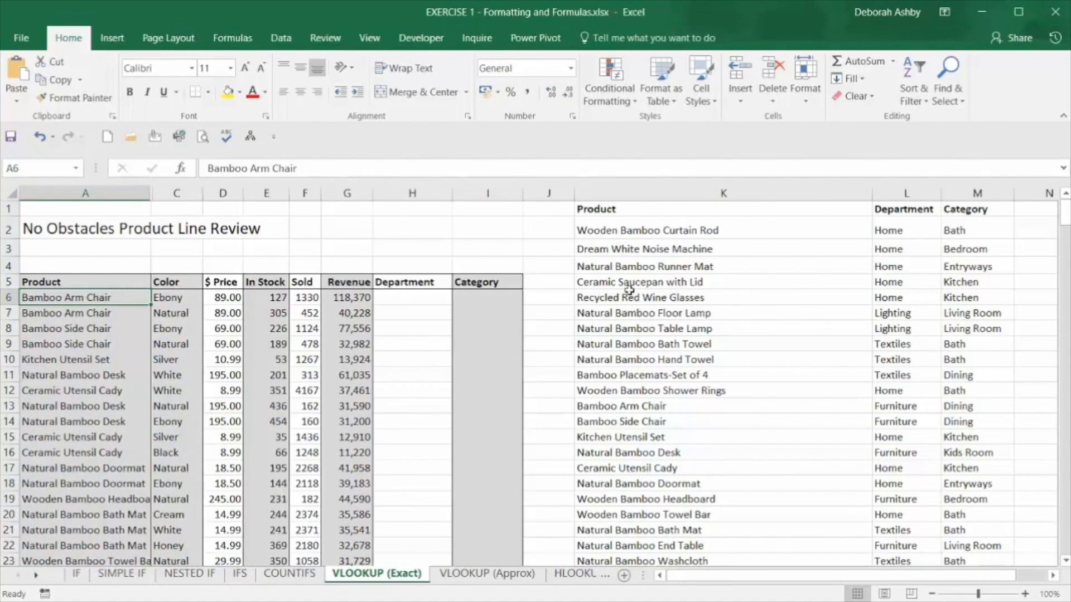
{"action": "left_click", "coordinate": [657, 212]}
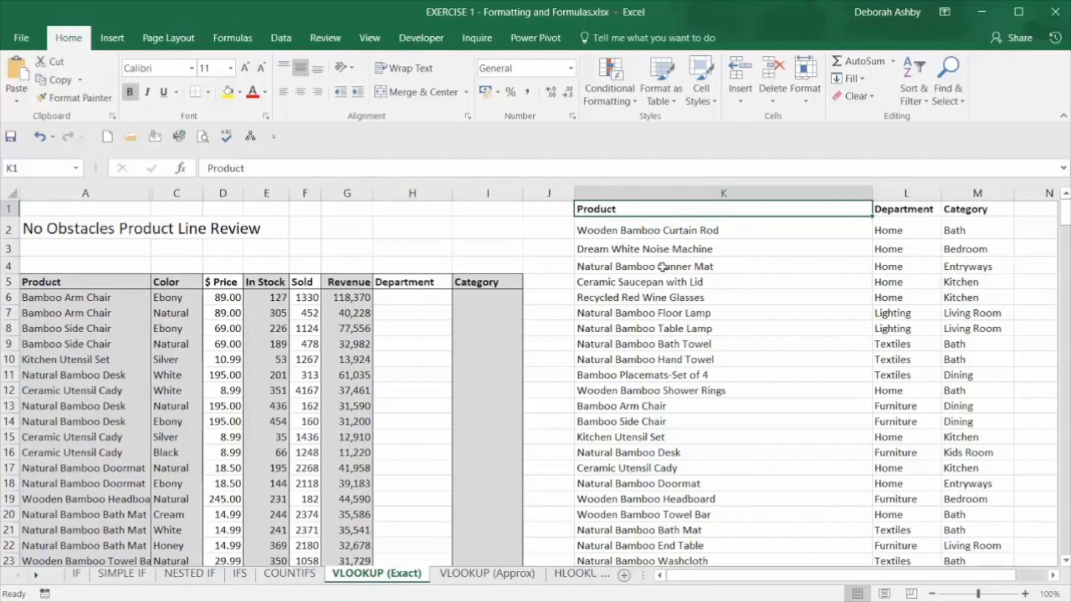
{"action": "key", "text": "ctrl+shift+Right"}
{"action": "key", "text": "ctrl+shift+Down"}
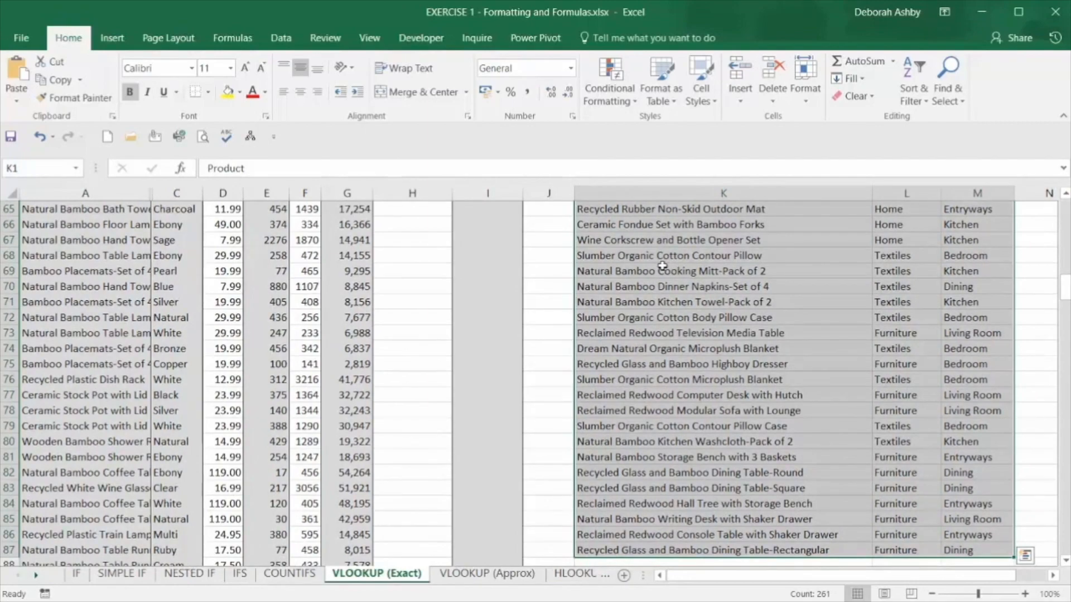
{"action": "left_click", "coordinate": [42, 168]}
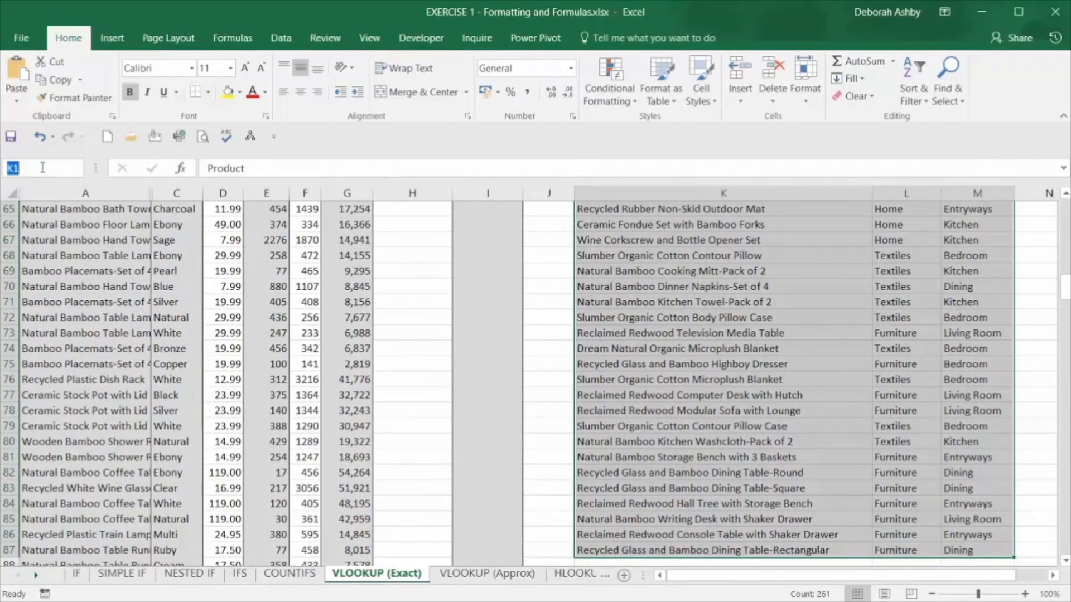
{"action": "type", "text": "Product"}
{"action": "type", "text": "Info"}
{"action": "key", "text": "Return"}
Step: Widen the Department column and start a VLOOKUP formula in H6 with A6 as the lookup value
{"action": "left_click", "coordinate": [429, 301]}
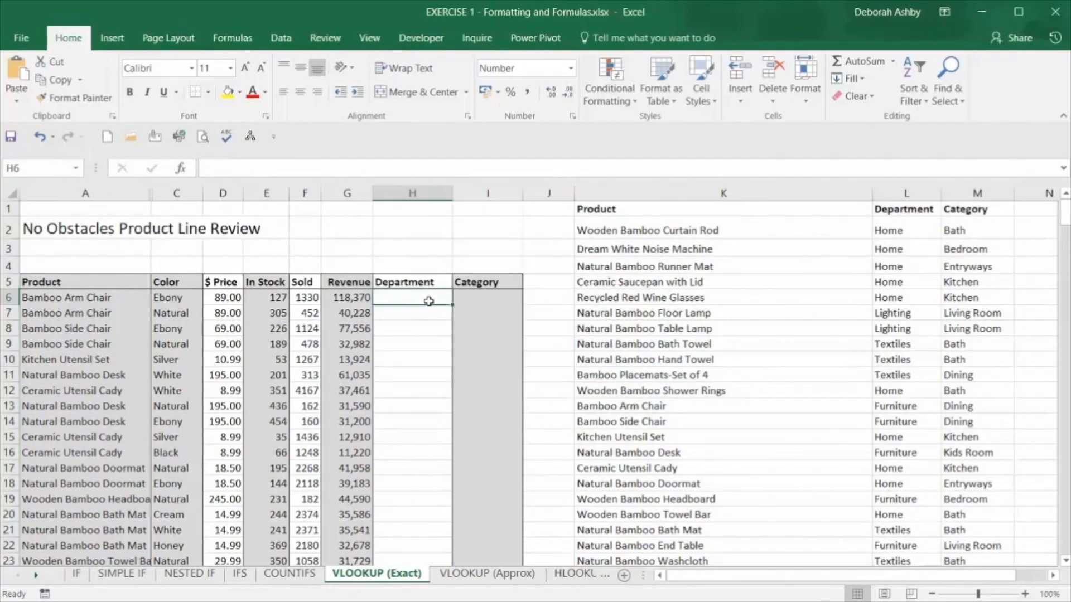
{"action": "left_click_drag", "start_coordinate": [452, 196], "coordinate": [493, 198]}
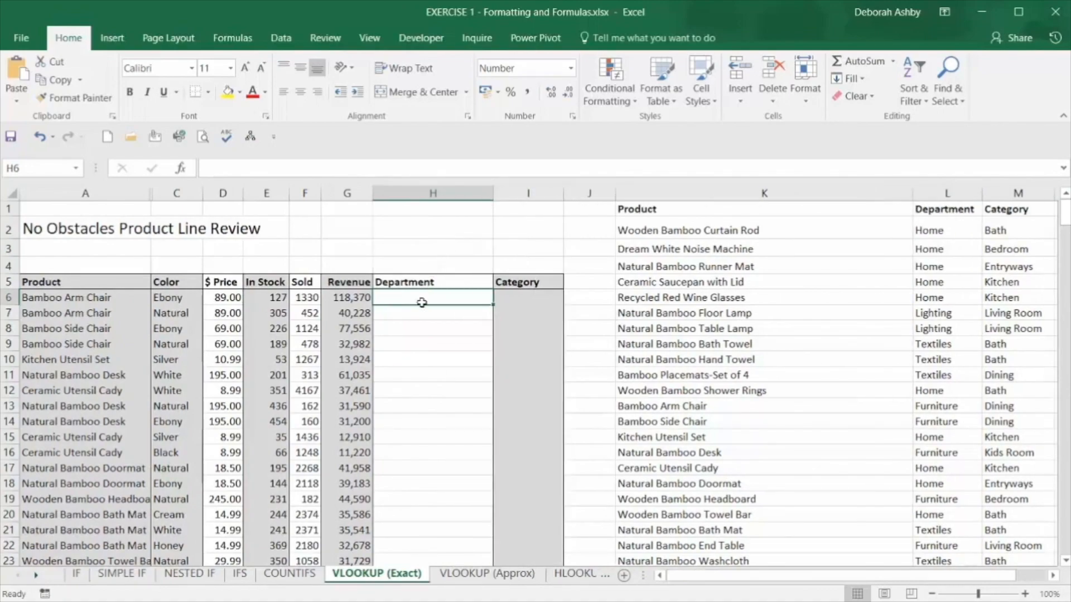
{"action": "type", "text": "="}
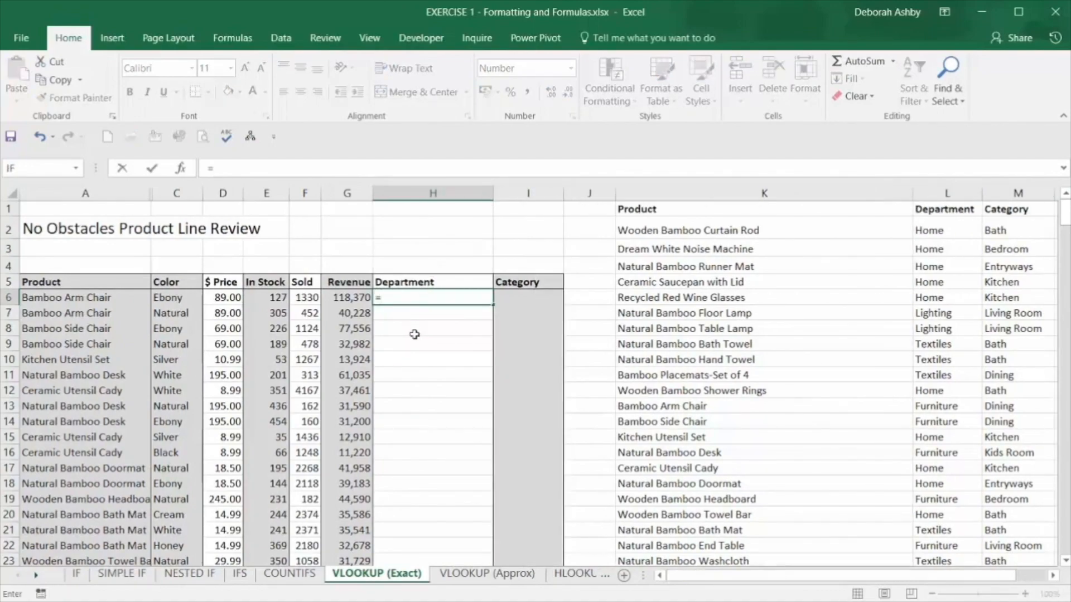
{"action": "type", "text": "vlooku"}
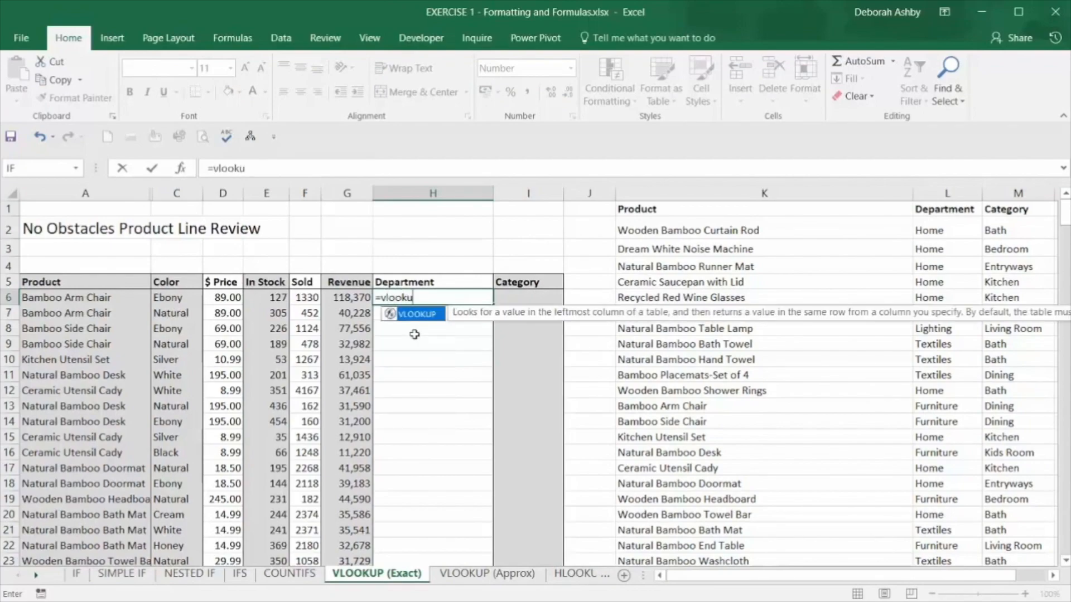
{"action": "type", "text": "p("}
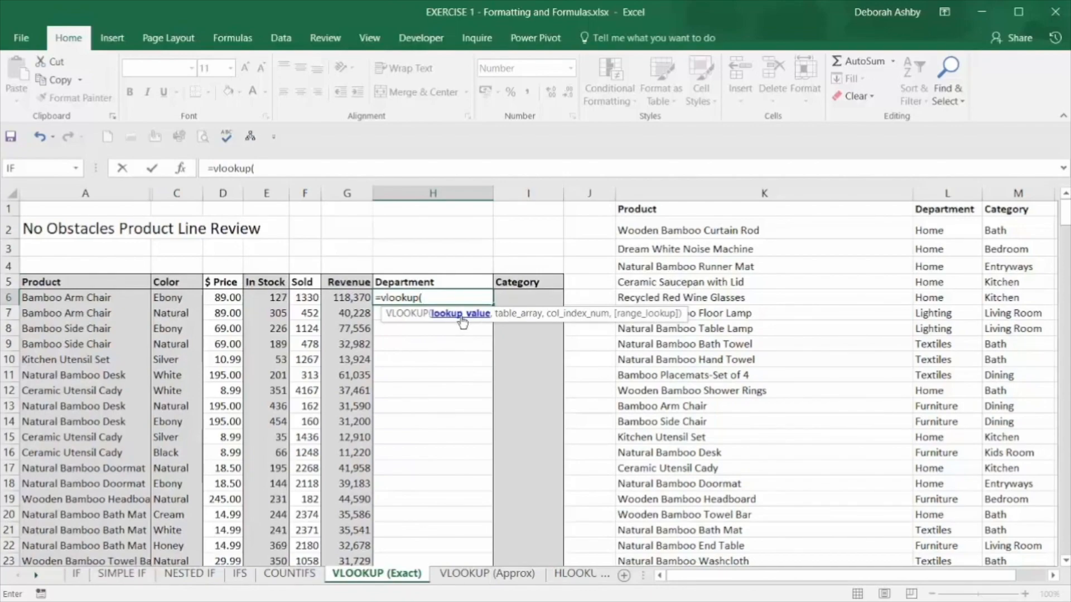
{"action": "left_click", "coordinate": [119, 299]}
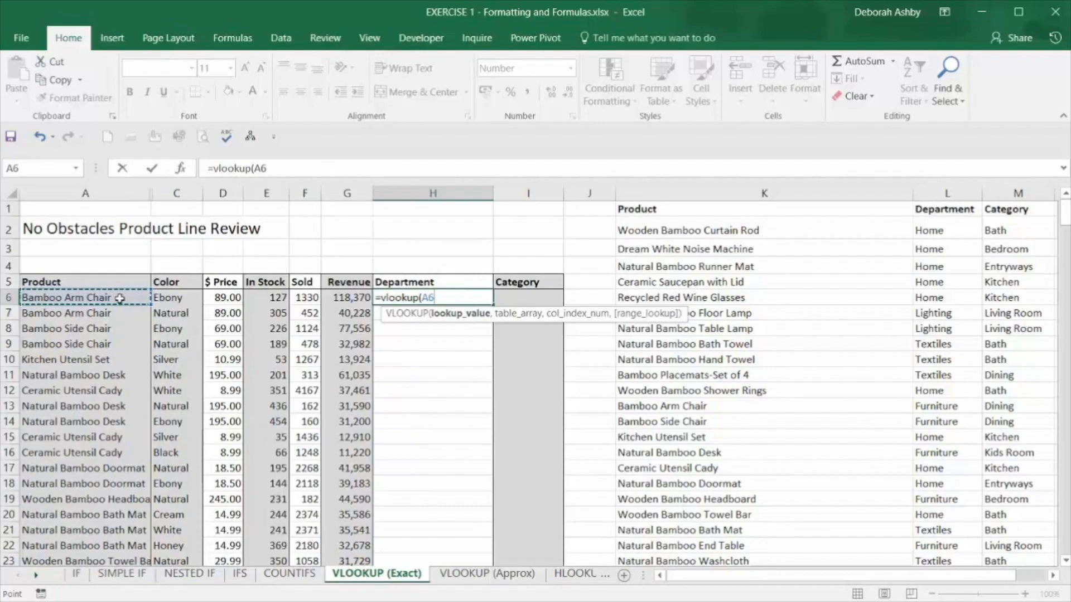
{"action": "type", "text": ","}
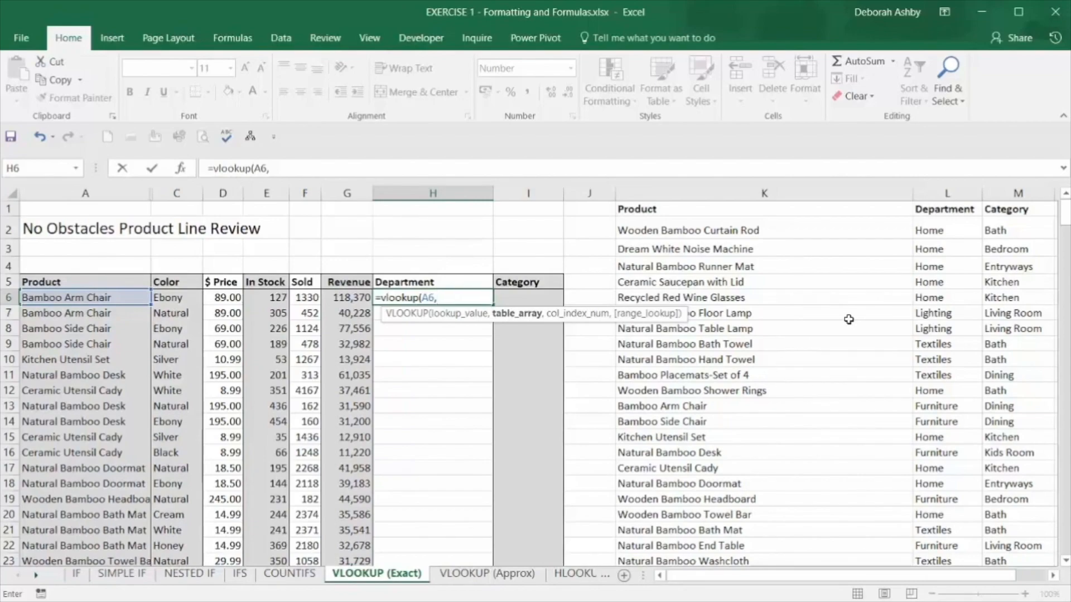
Step: Use the named range Product_Info as the table array of the VLOOKUP formula in H6
{"action": "key", "text": "F3"}
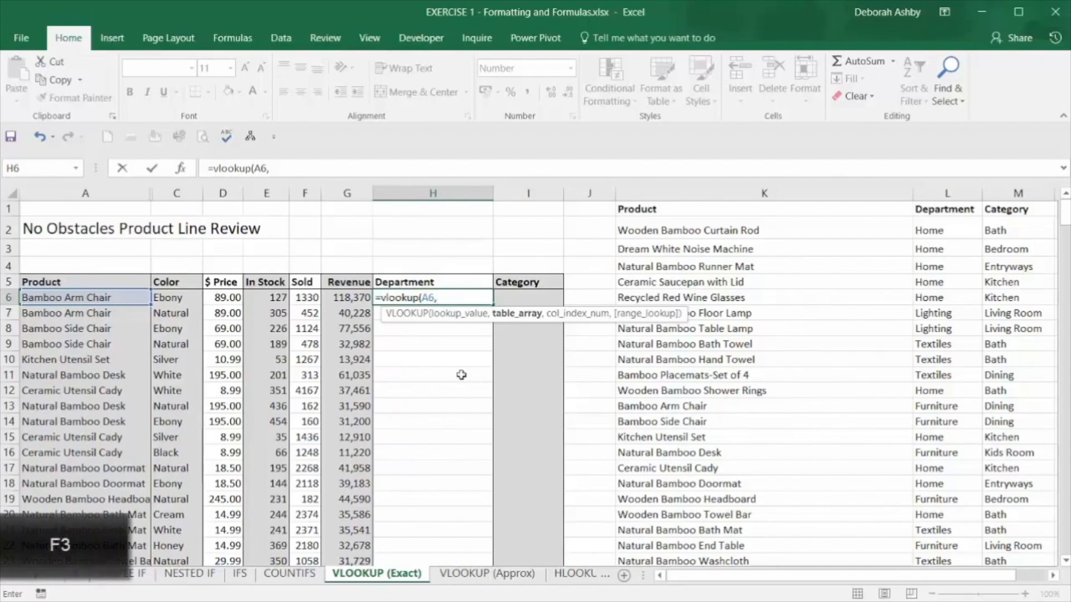
{"action": "key", "text": "F3"}
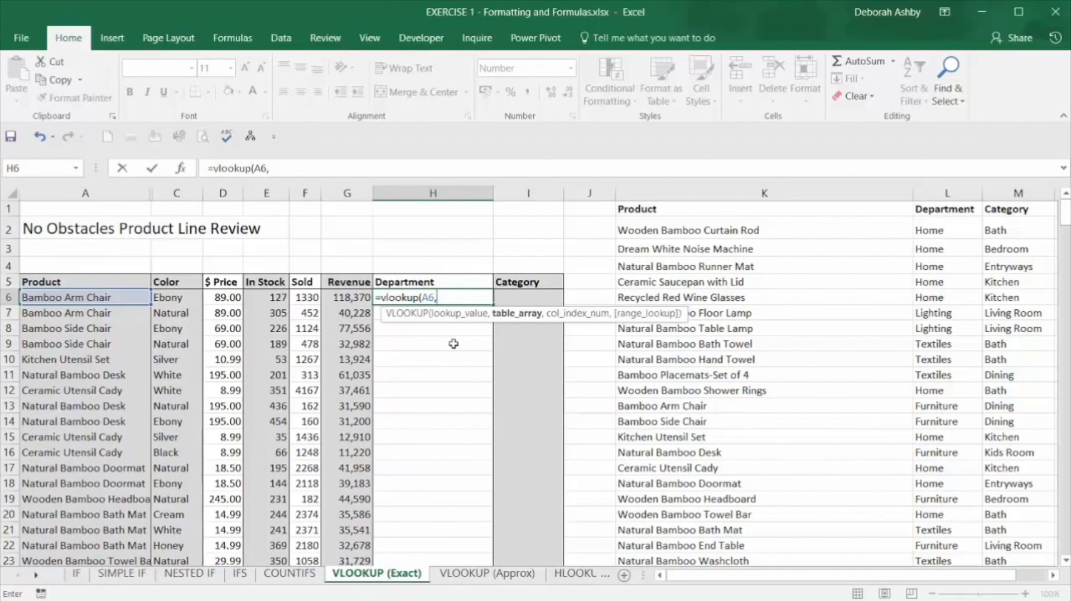
{"action": "type", "text": "Prod"}
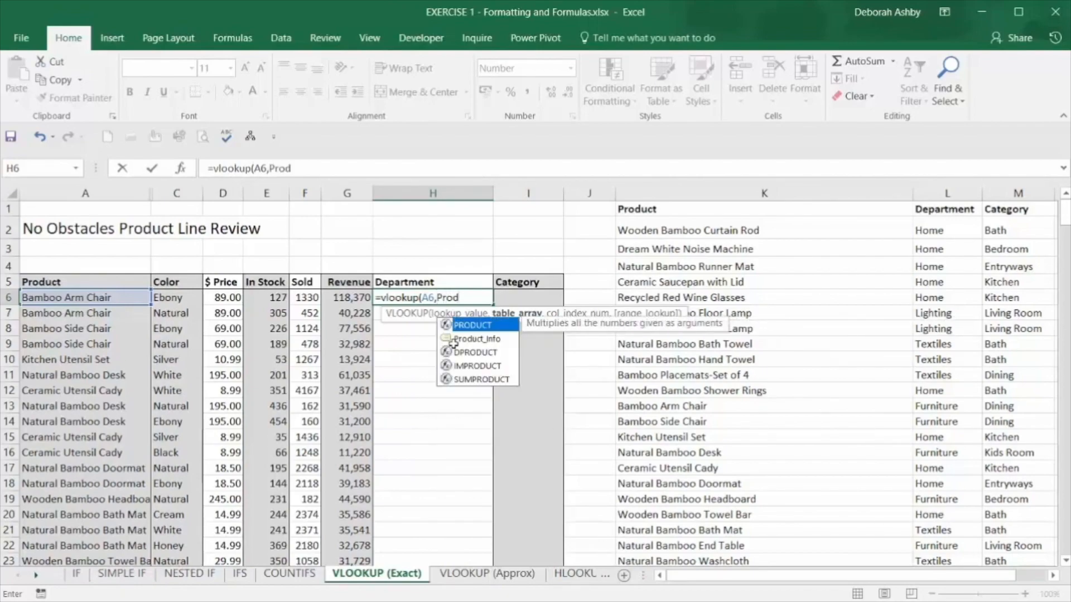
{"action": "left_click", "coordinate": [484, 345]}
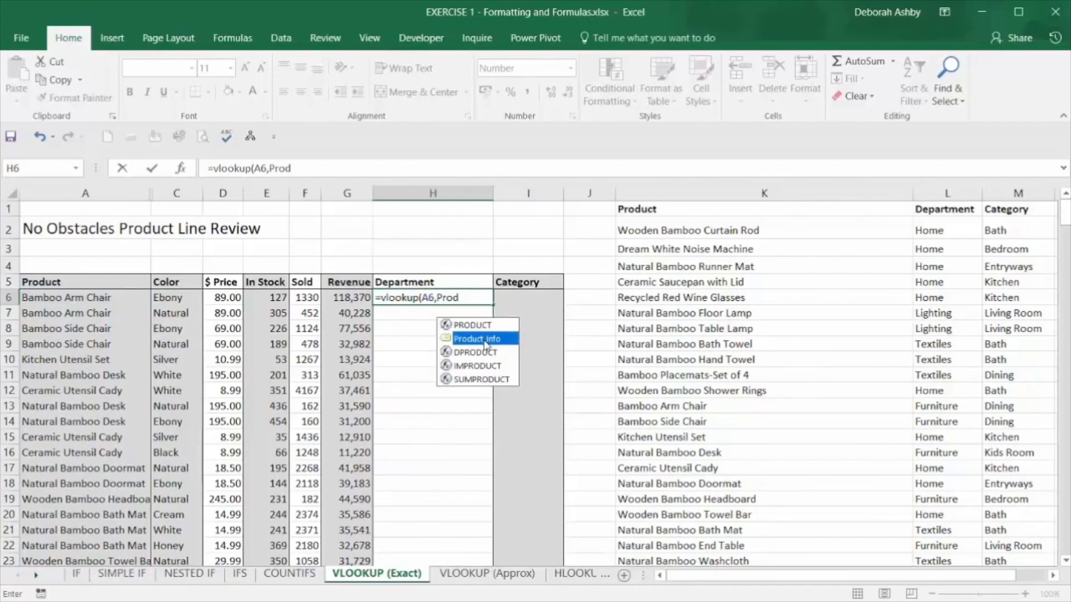
{"action": "double_click", "coordinate": [485, 340]}
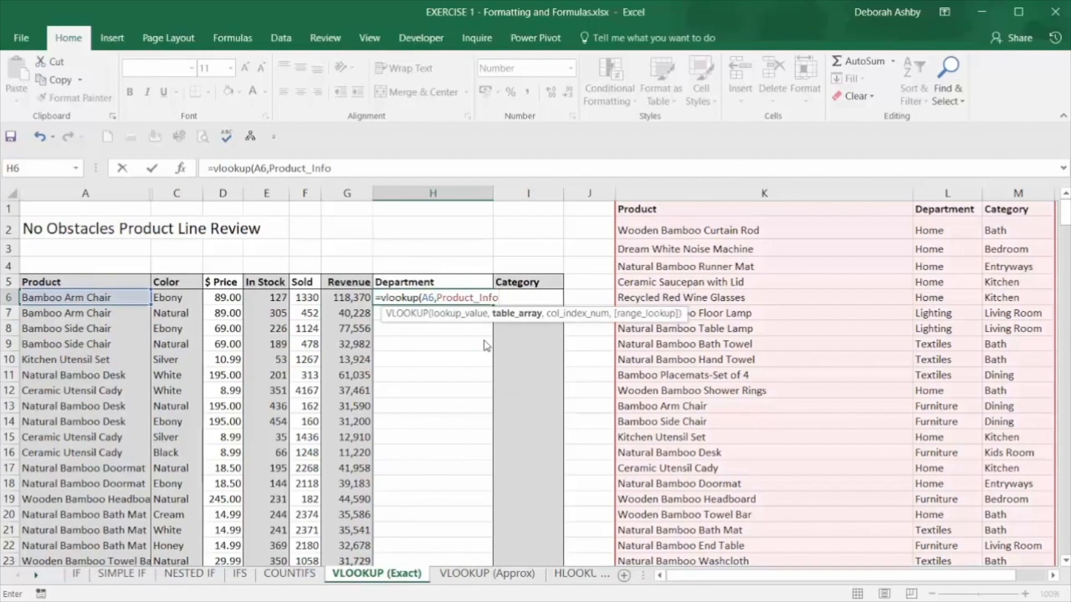
Step: Complete the H6 formula with column index 2 and FALSE for an exact match, and fill it down the Department column
{"action": "type", "text": ","}
{"action": "type", "text": "2"}
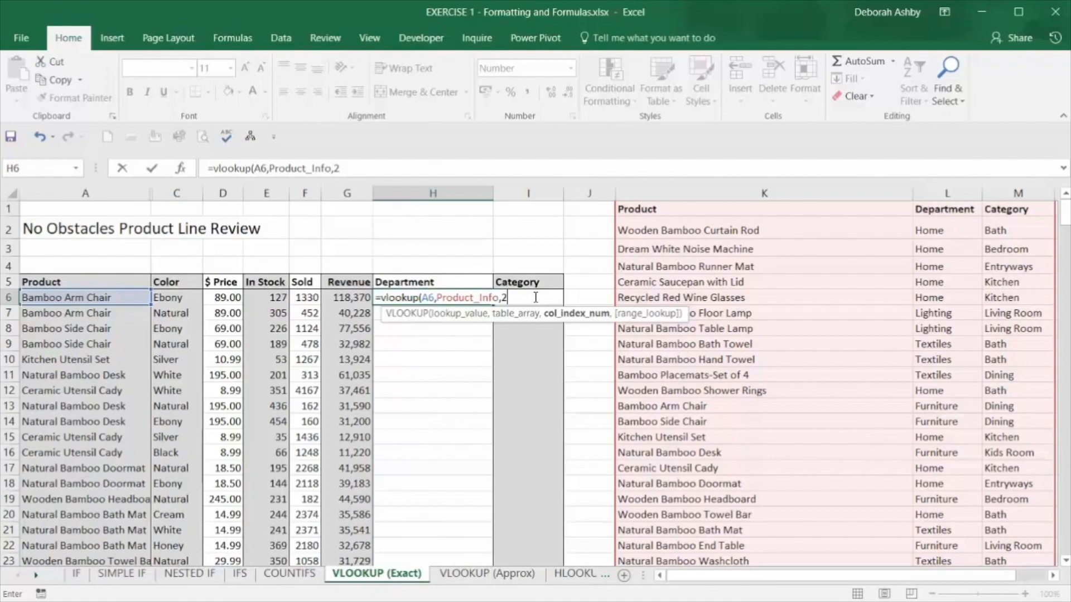
{"action": "type", "text": ","}
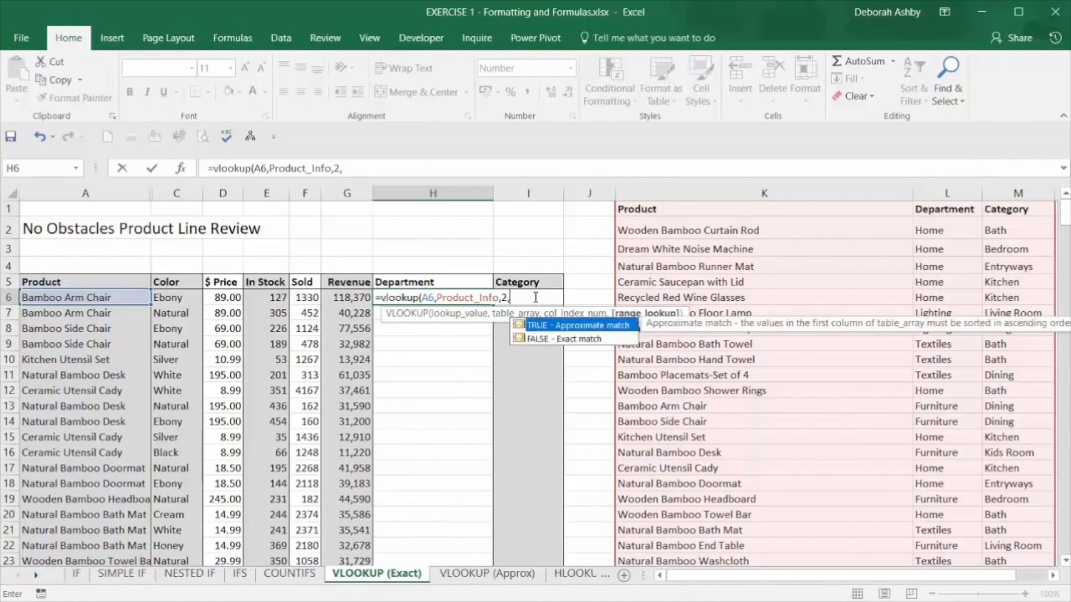
{"action": "left_click", "coordinate": [604, 342]}
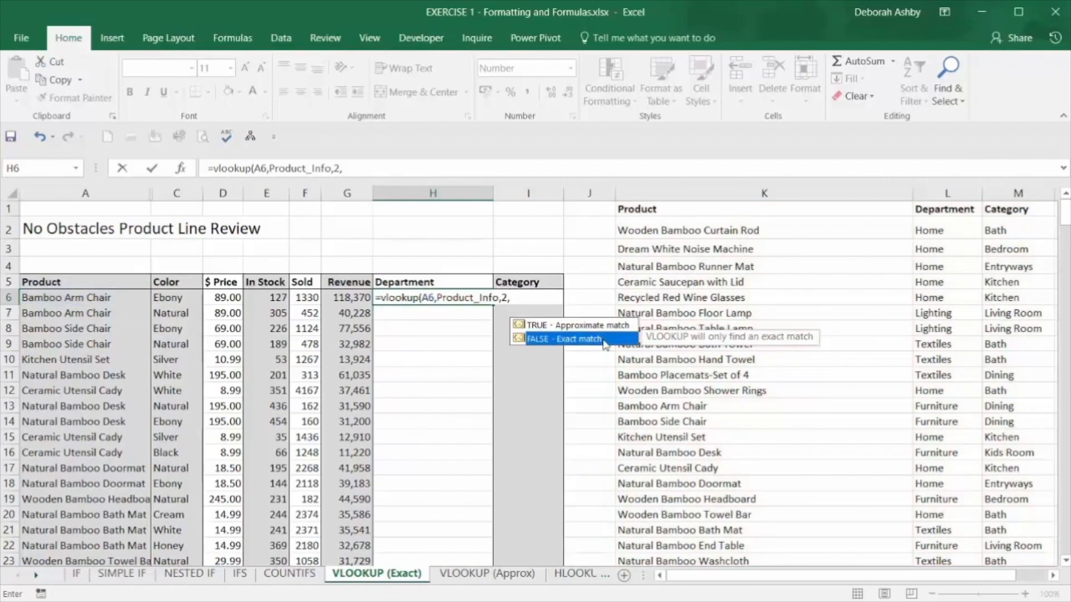
{"action": "double_click", "coordinate": [604, 340]}
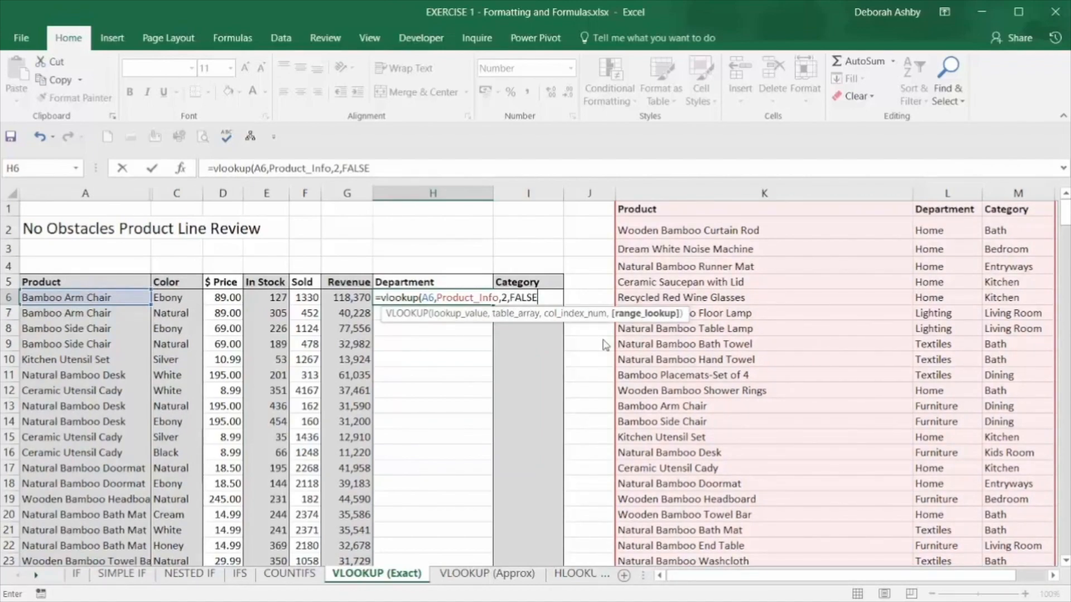
{"action": "type", "text": ")"}
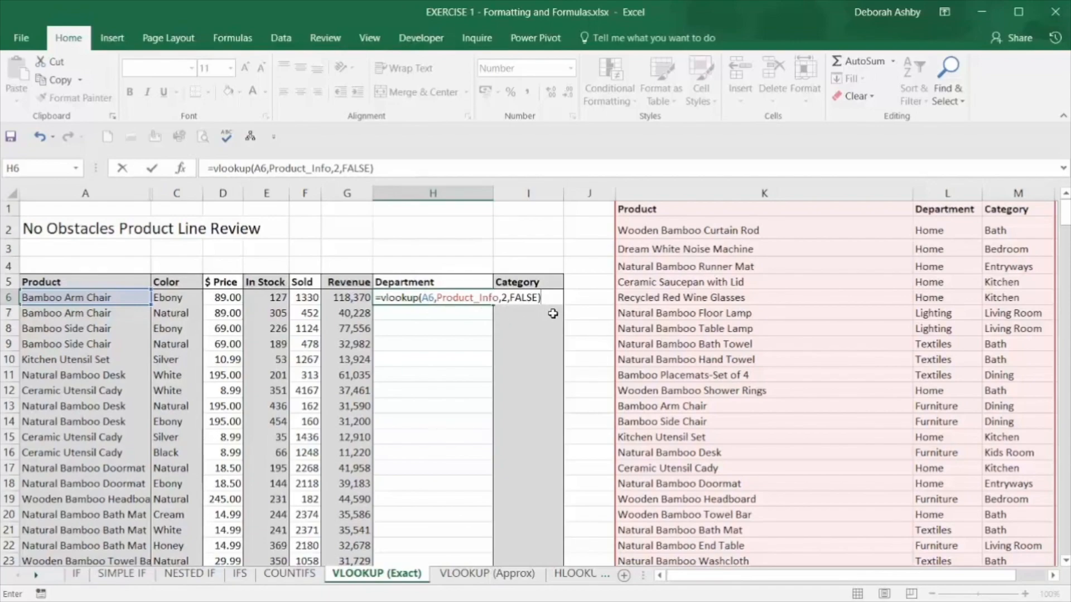
{"action": "key", "text": "Return"}
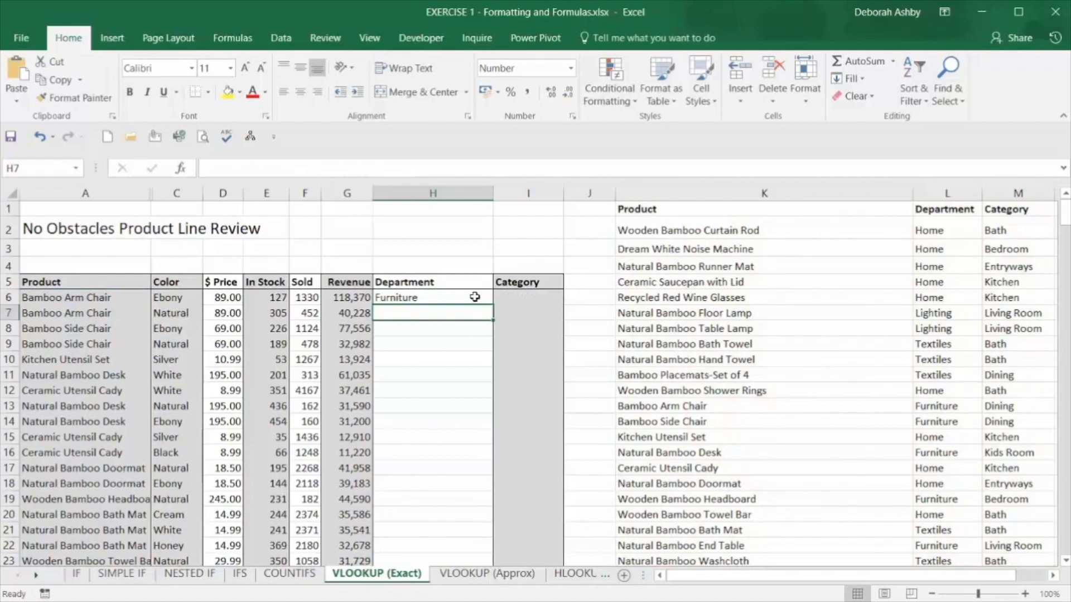
{"action": "left_click", "coordinate": [474, 297]}
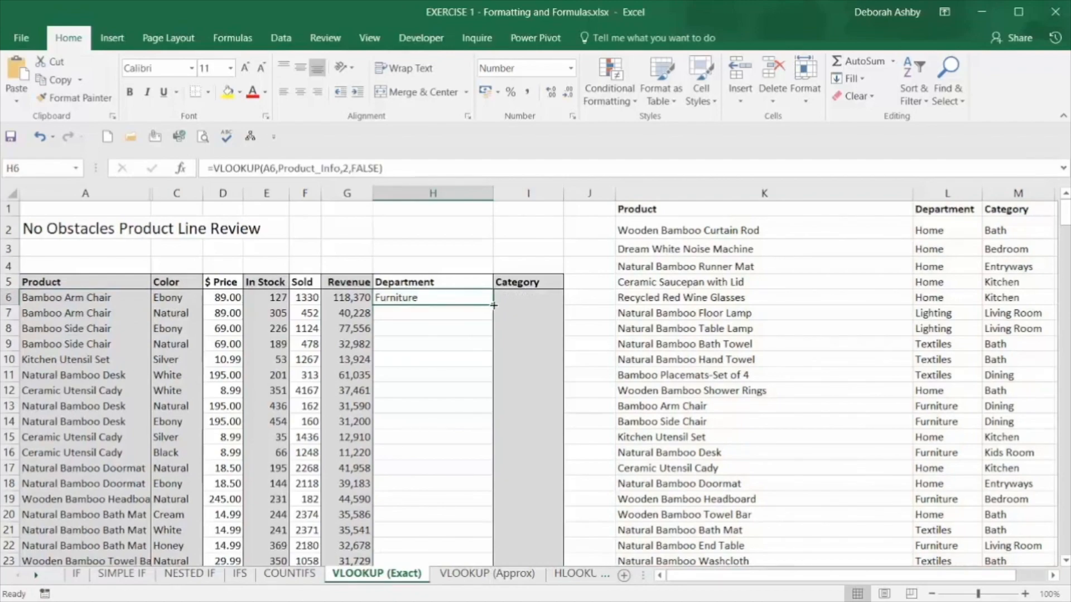
{"action": "double_click", "coordinate": [495, 305]}
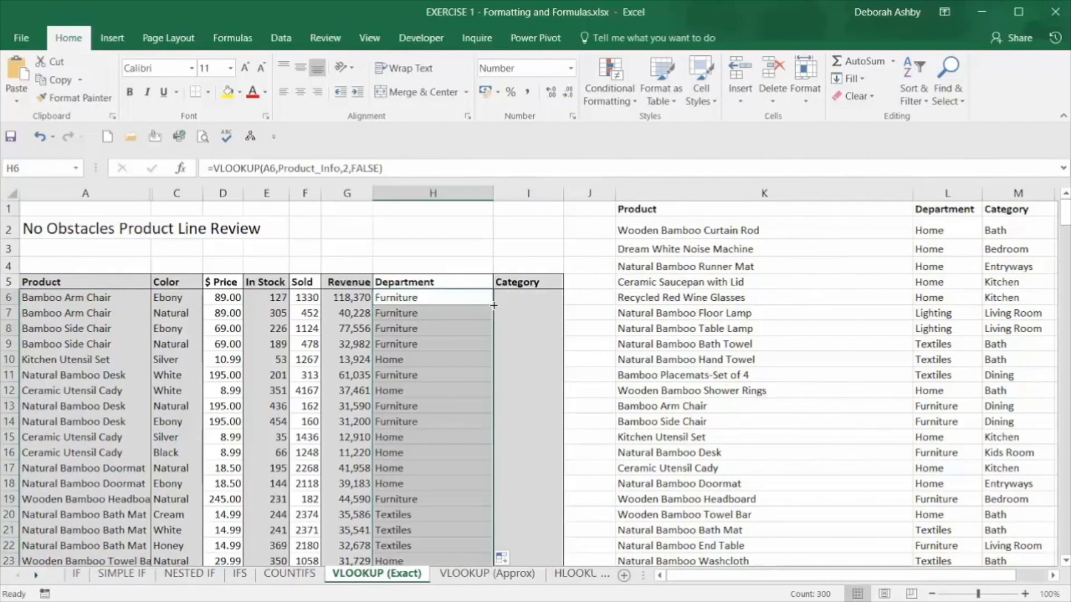
Step: Widen the Category column and insert the VLOOKUP function in I6 through a function search for Vlookup
{"action": "left_click", "coordinate": [522, 298]}
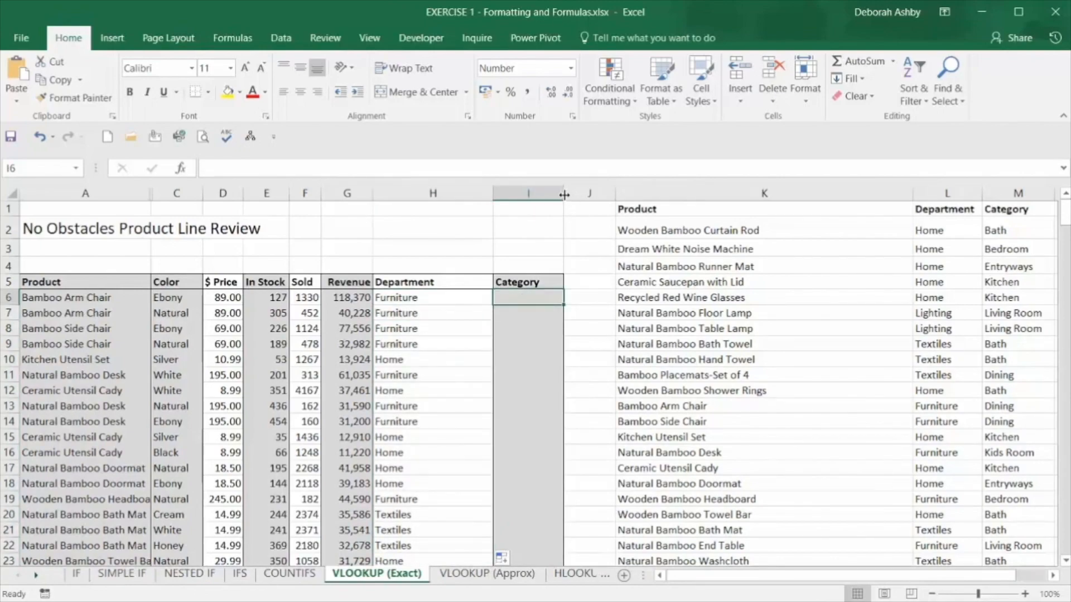
{"action": "left_click_drag", "start_coordinate": [564, 193], "coordinate": [607, 198]}
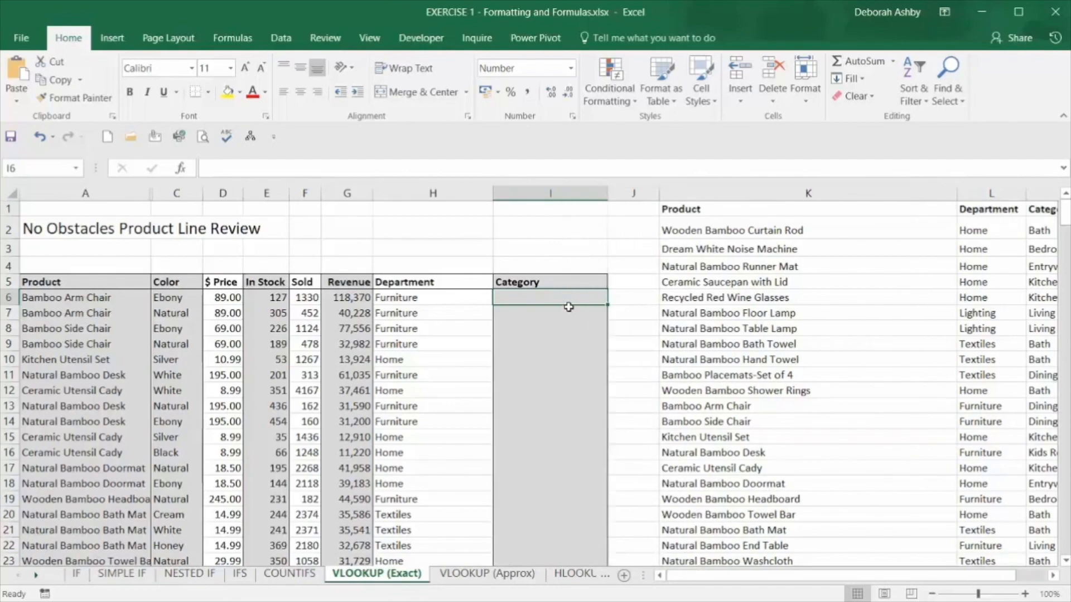
{"action": "left_click", "coordinate": [181, 168]}
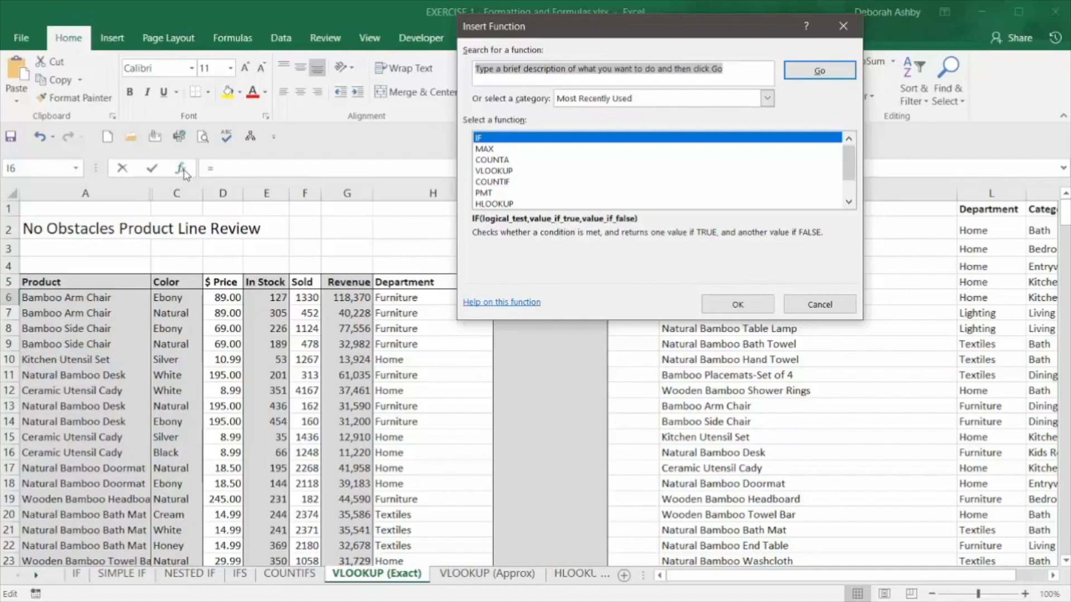
{"action": "type", "text": "Vlookup"}
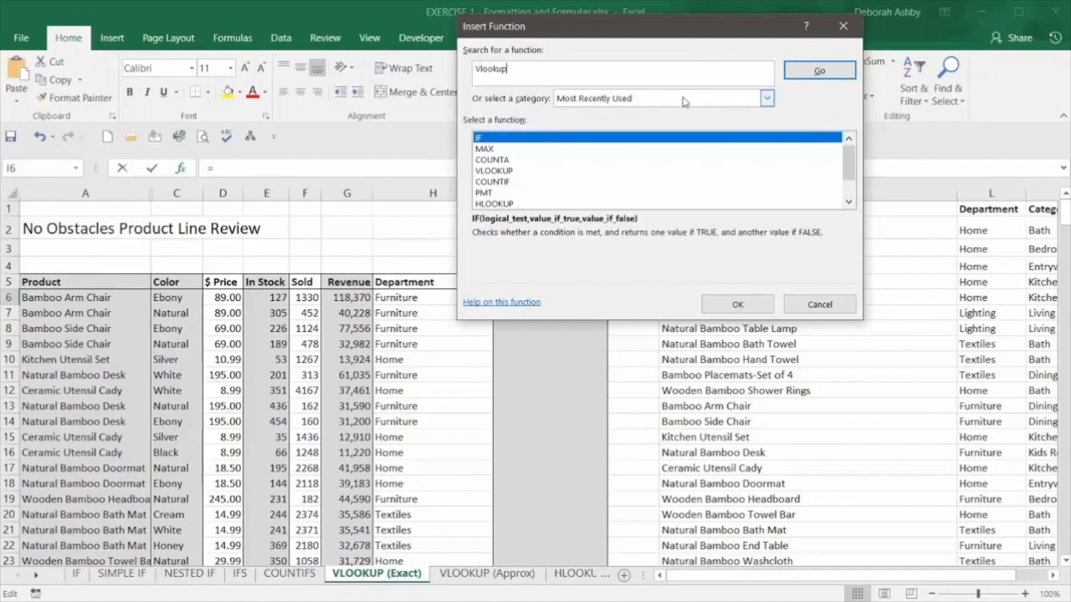
{"action": "left_click", "coordinate": [807, 72]}
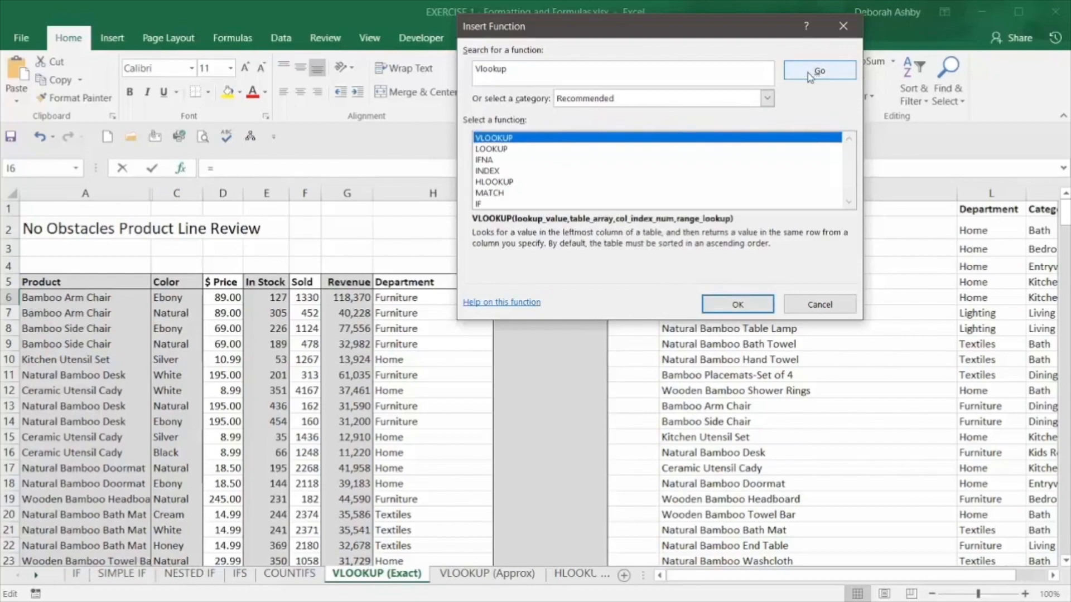
{"action": "double_click", "coordinate": [694, 142]}
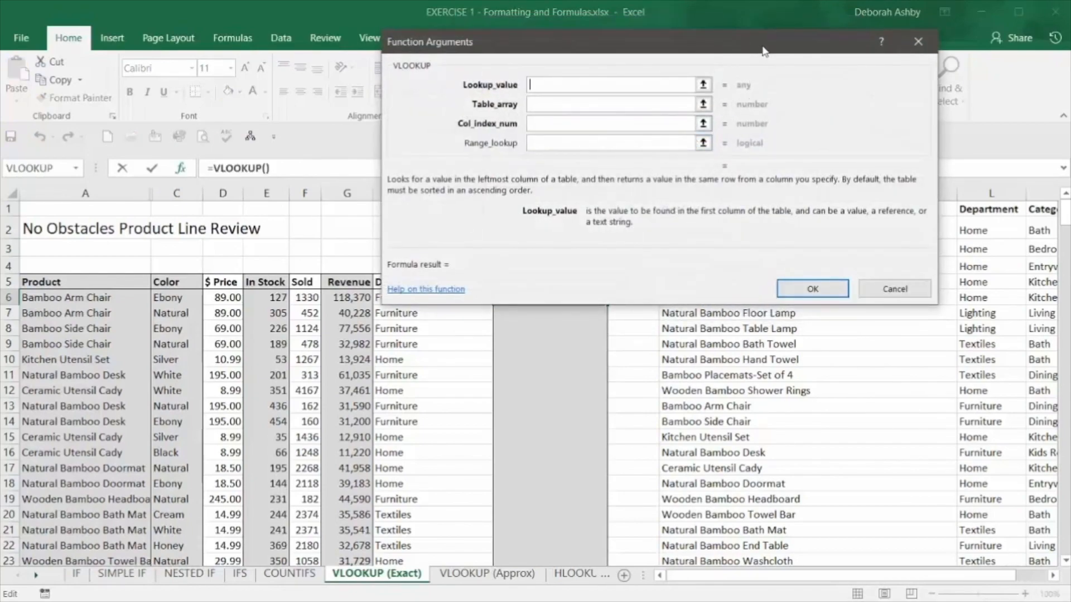
Step: Set the function's lookup value to A6 and its table array to Product_Info
{"action": "left_click_drag", "start_coordinate": [763, 51], "coordinate": [817, 167]}
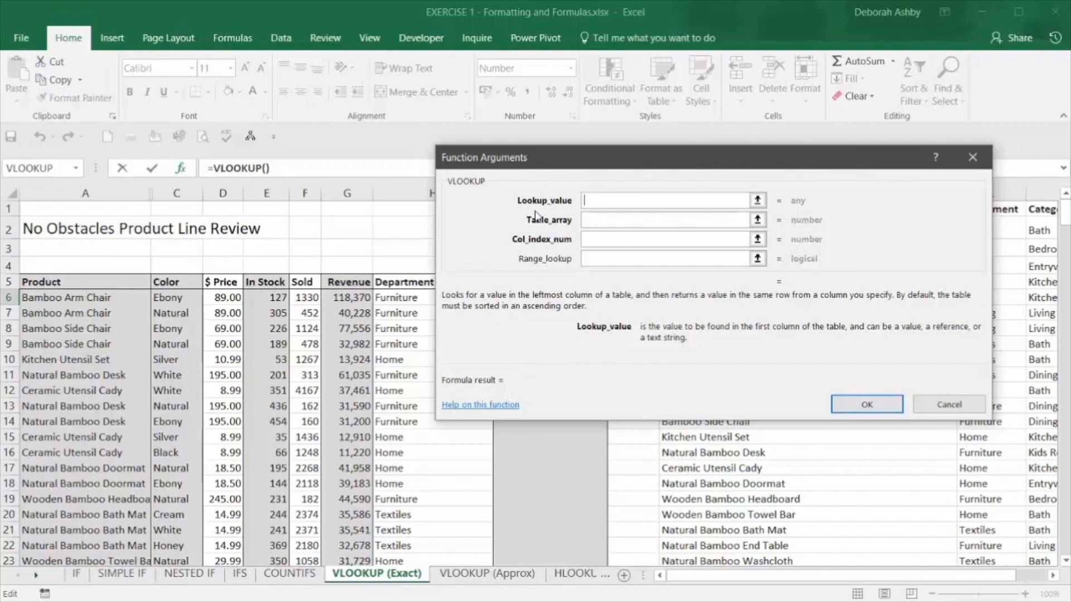
{"action": "left_click", "coordinate": [114, 298]}
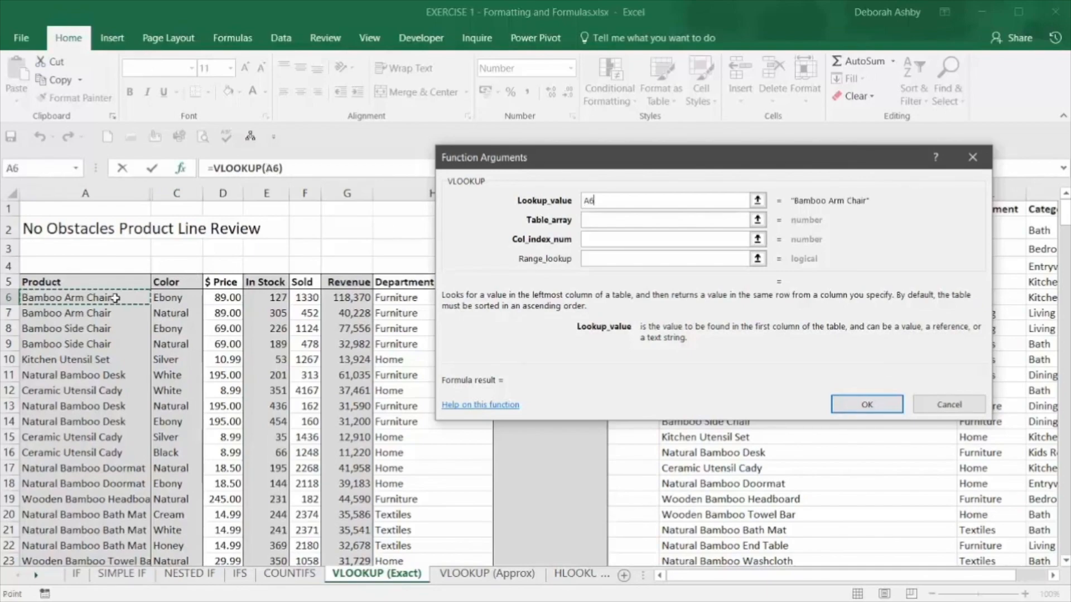
{"action": "left_click", "coordinate": [595, 220]}
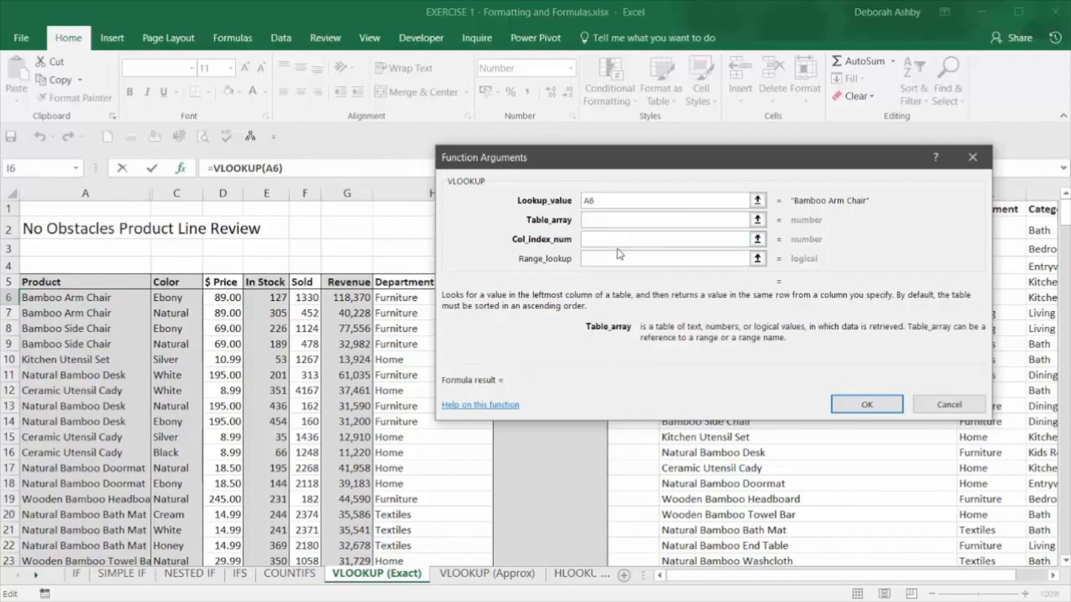
{"action": "type", "text": "Product"}
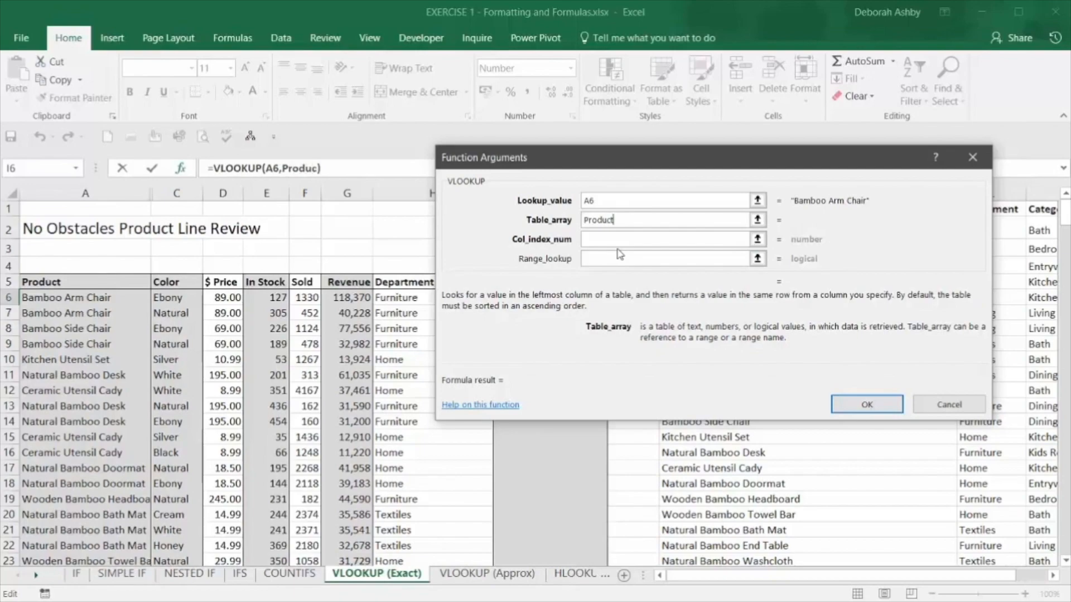
{"action": "type", "text": "_Info"}
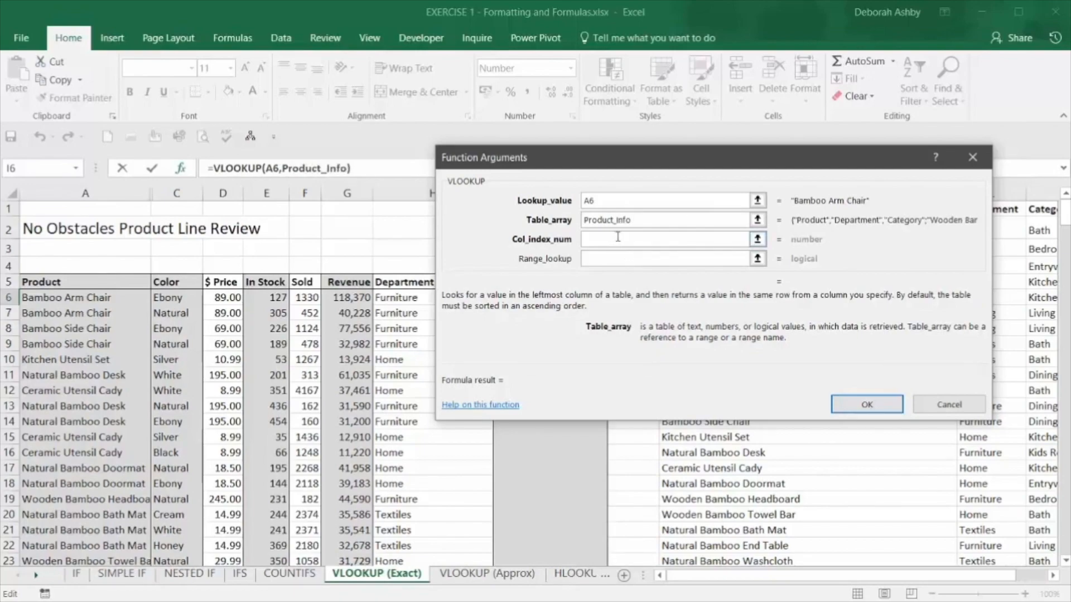
Step: Set the column index number of the I6 VLOOKUP to 3
{"action": "left_click", "coordinate": [618, 240]}
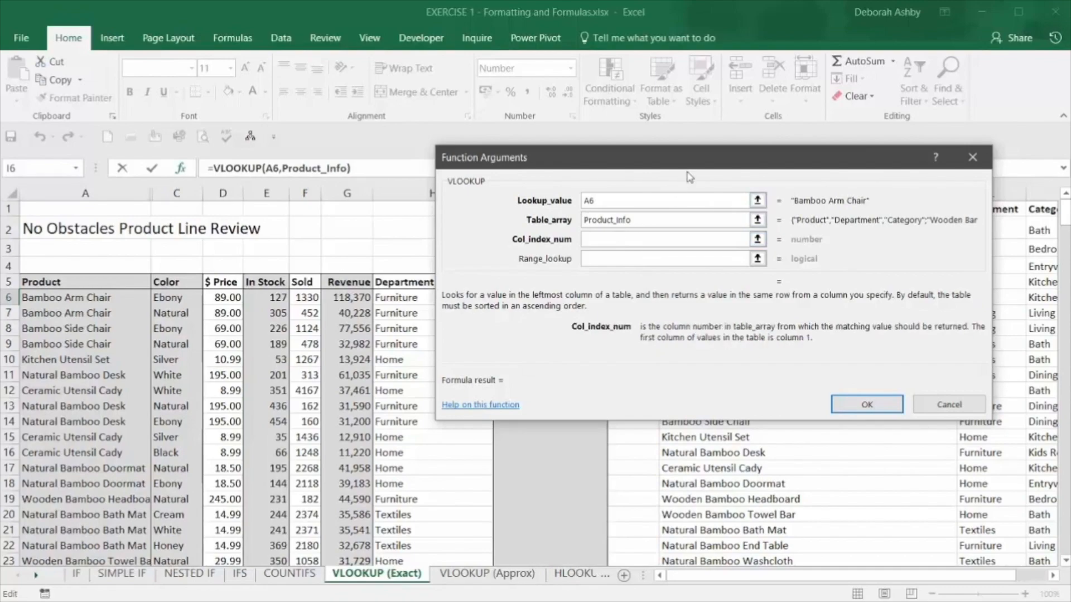
{"action": "left_click", "coordinate": [757, 239]}
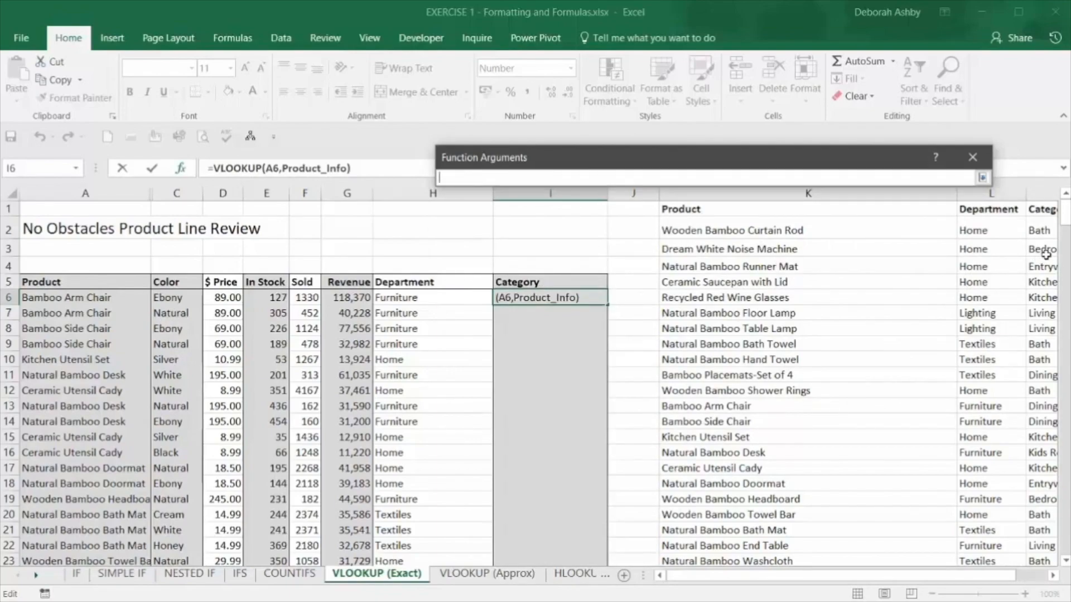
{"action": "left_click", "coordinate": [981, 178]}
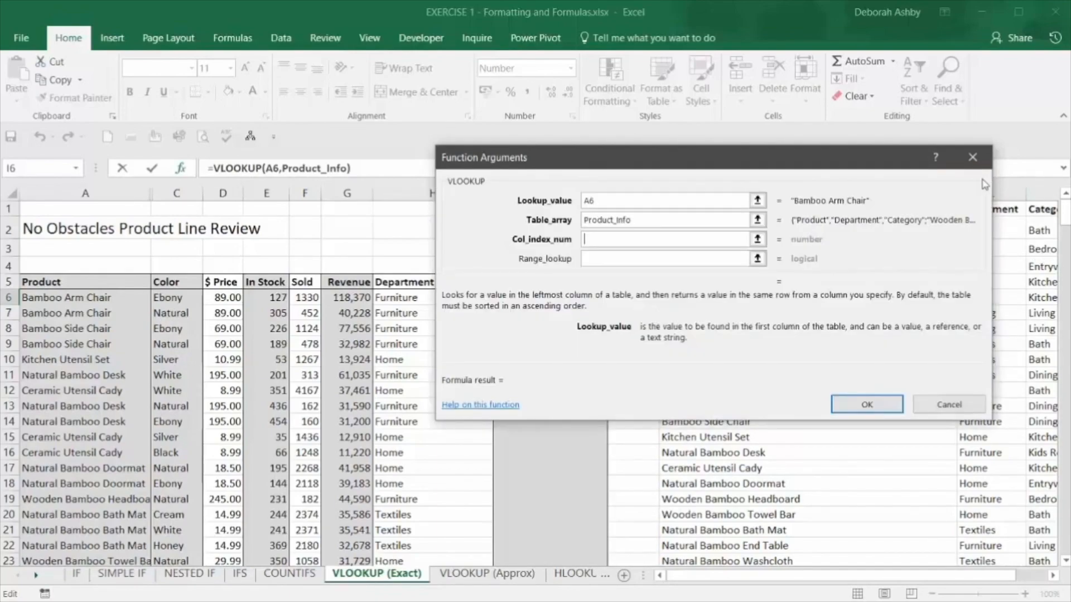
{"action": "type", "text": "3"}
{"action": "key", "text": "Tab"}
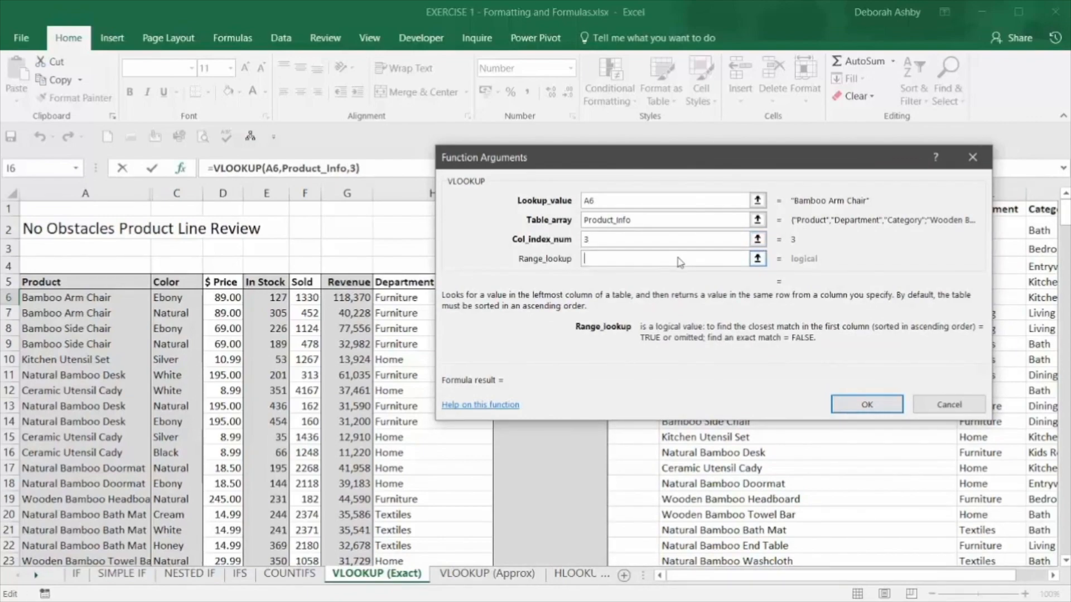
{"action": "type", "text": "false"}
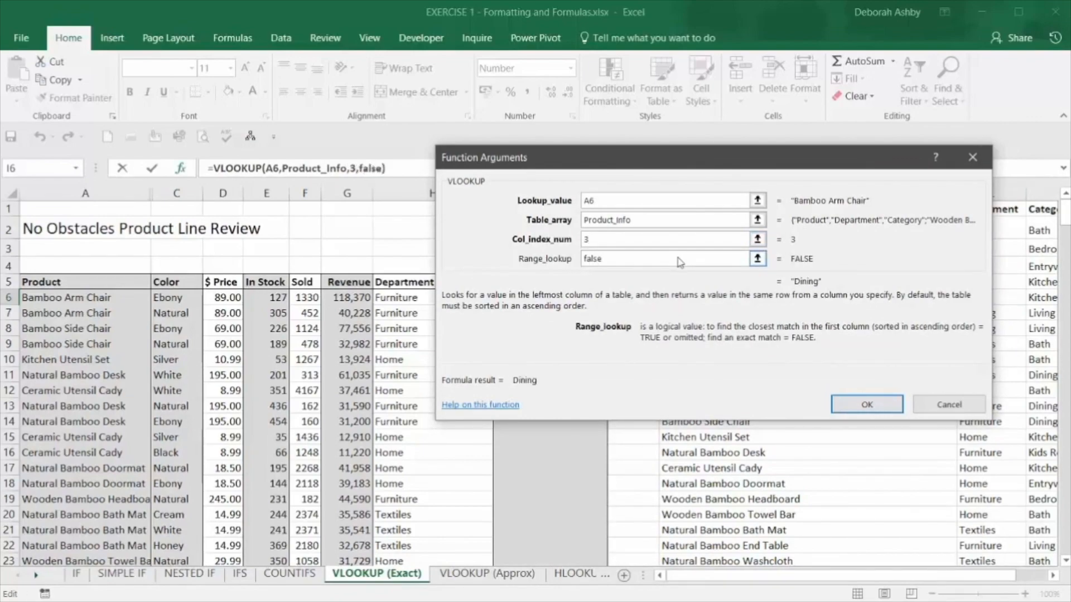
{"action": "key", "text": "BackSpace"}
{"action": "key", "text": "BackSpace"}
{"action": "key", "text": "BackSpace"}
{"action": "key", "text": "BackSpace"}
{"action": "key", "text": "BackSpace"}
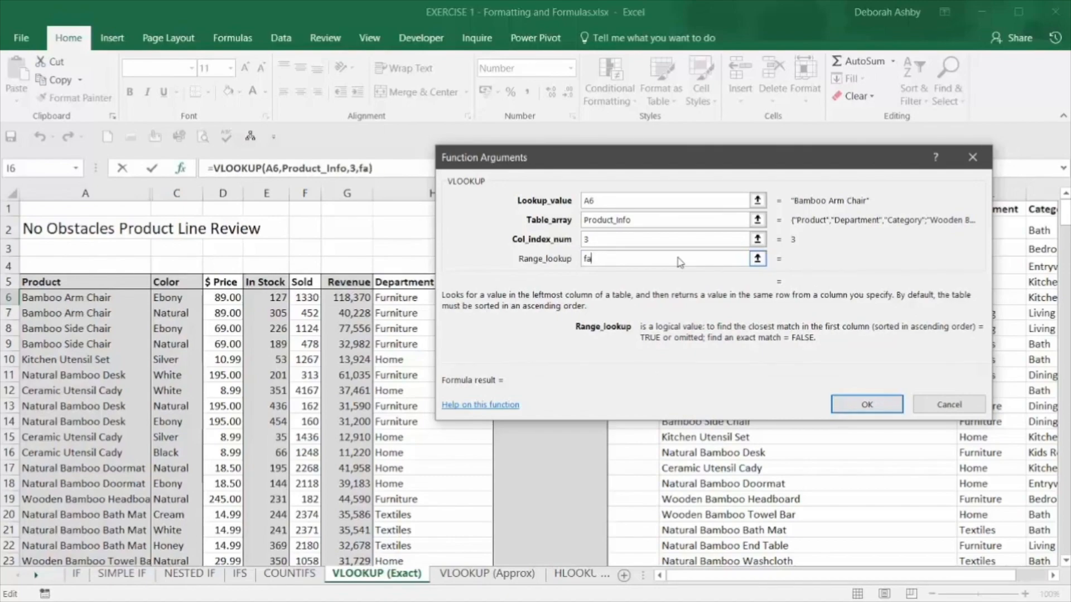
Step: Set the range lookup to 0 for an exact match and fill the I6 formula down the Category column
{"action": "type", "text": "0"}
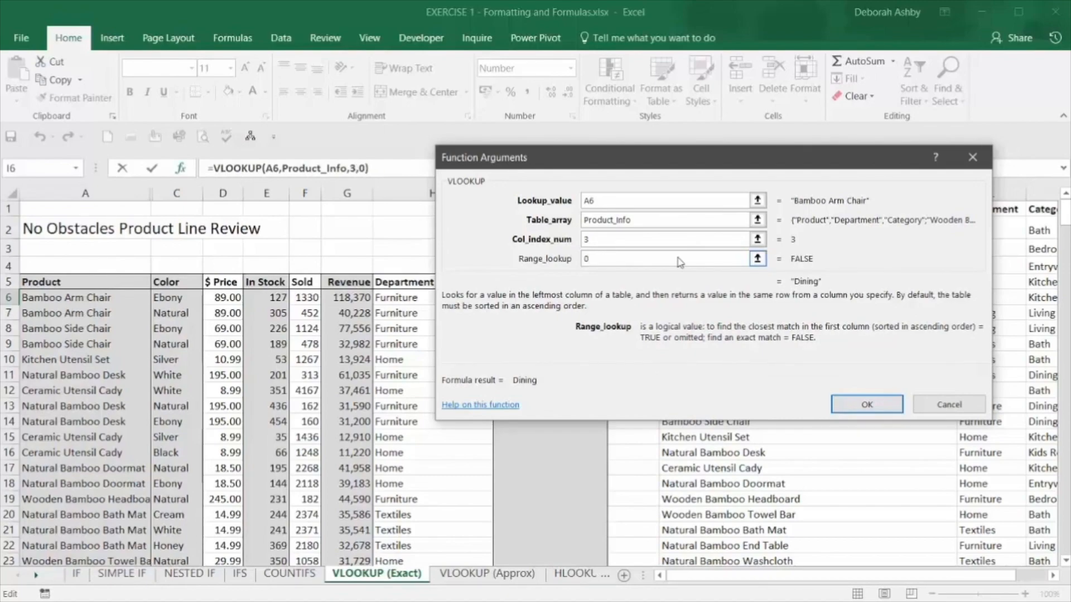
{"action": "left_click", "coordinate": [891, 409]}
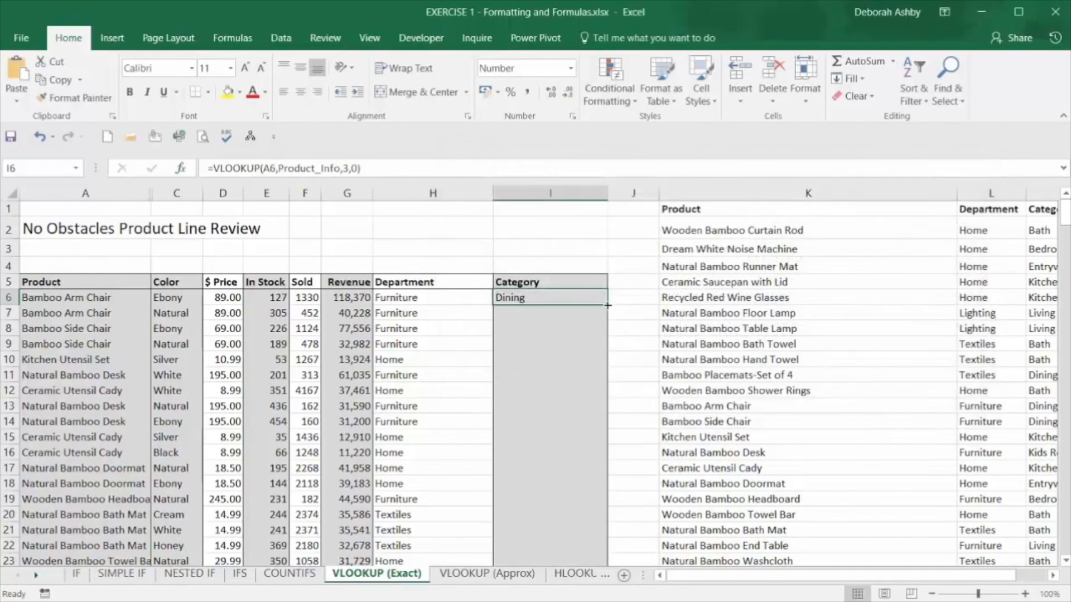
{"action": "double_click", "coordinate": [607, 305]}
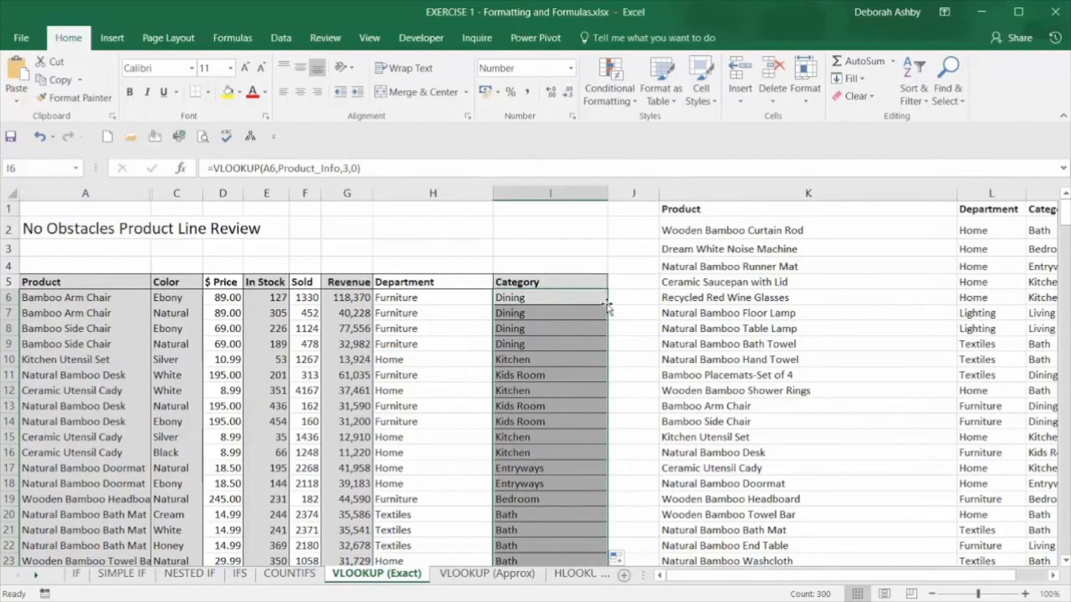
{"action": "left_click", "coordinate": [626, 309]}
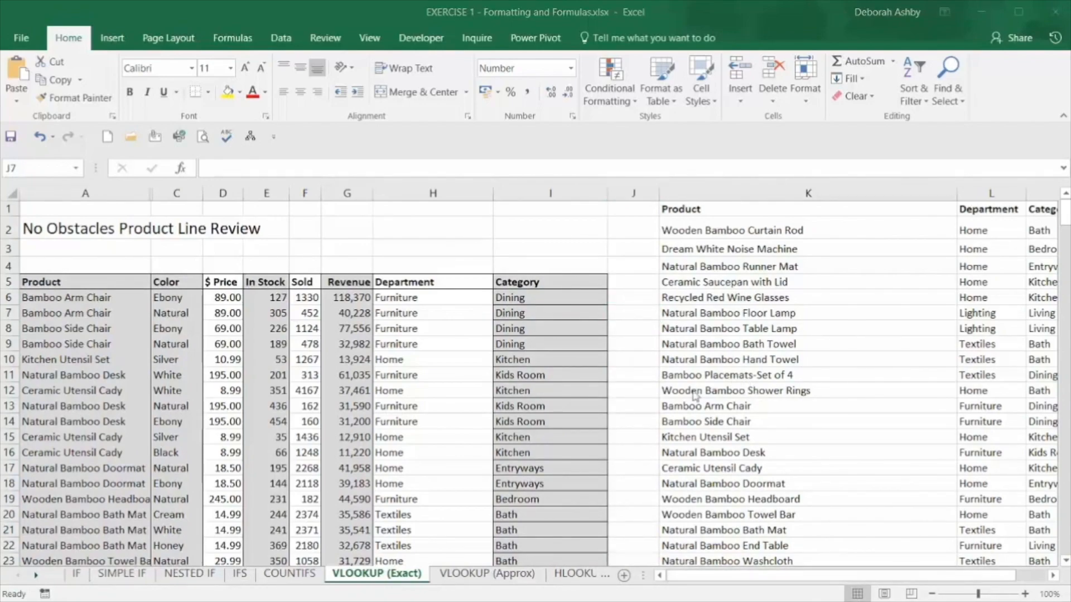
Step: On the VLOOKUP (Approx) sheet, start a VLOOKUP formula in E3 with D3 as the lookup value
{"action": "left_click", "coordinate": [484, 574]}
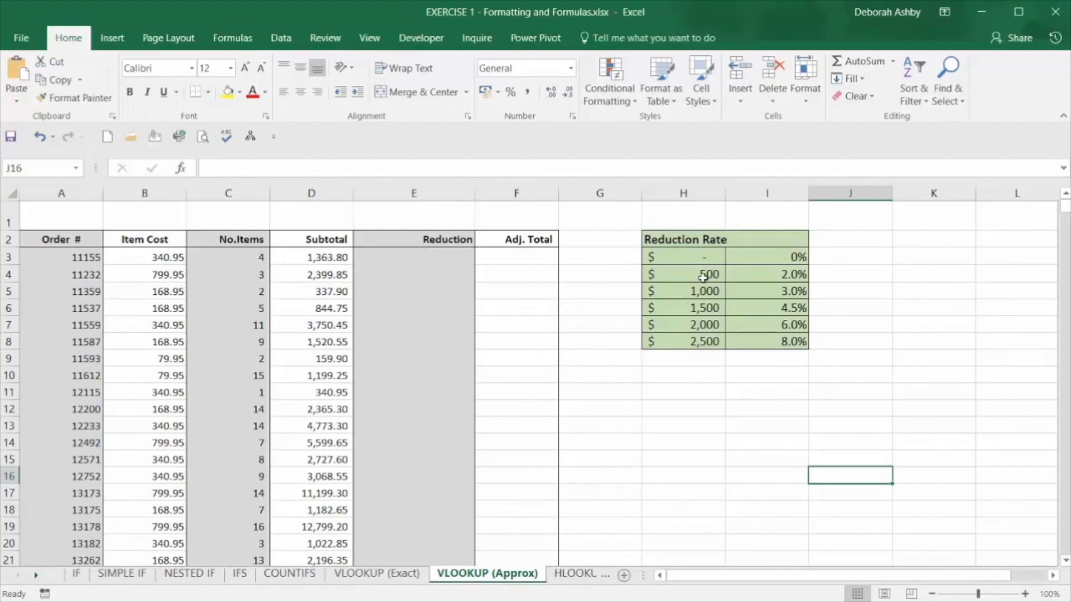
{"action": "left_click", "coordinate": [703, 277]}
{"action": "left_click", "coordinate": [766, 442]}
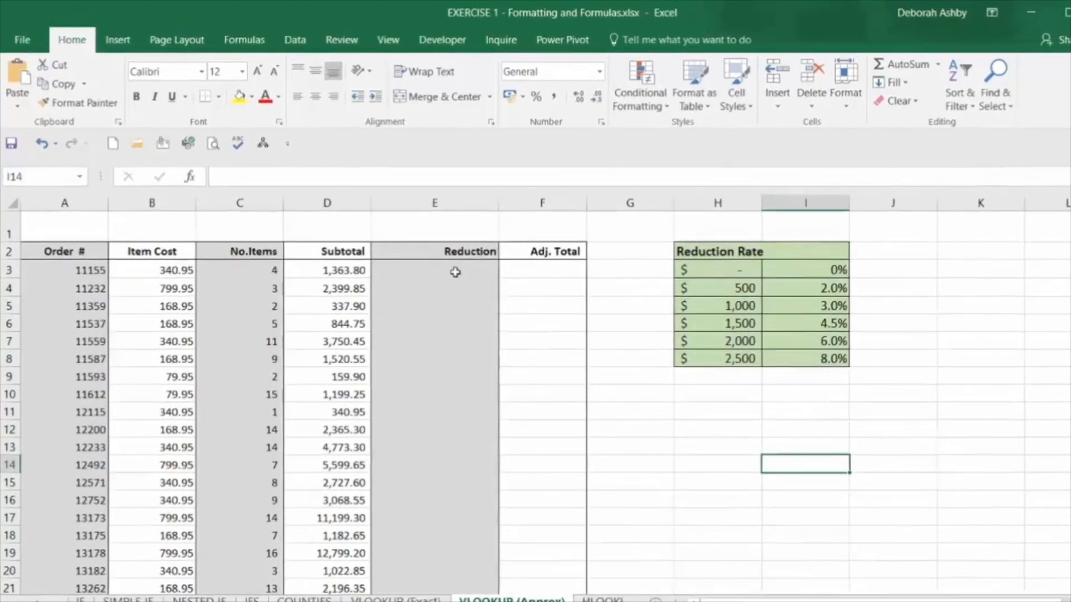
{"action": "left_click", "coordinate": [434, 262]}
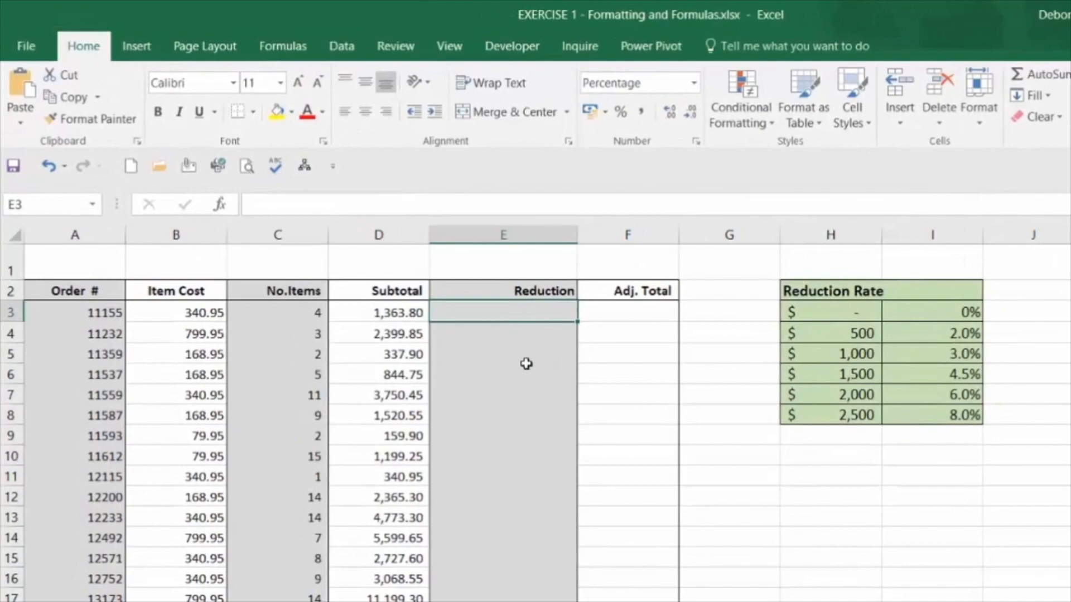
{"action": "type", "text": "=v"}
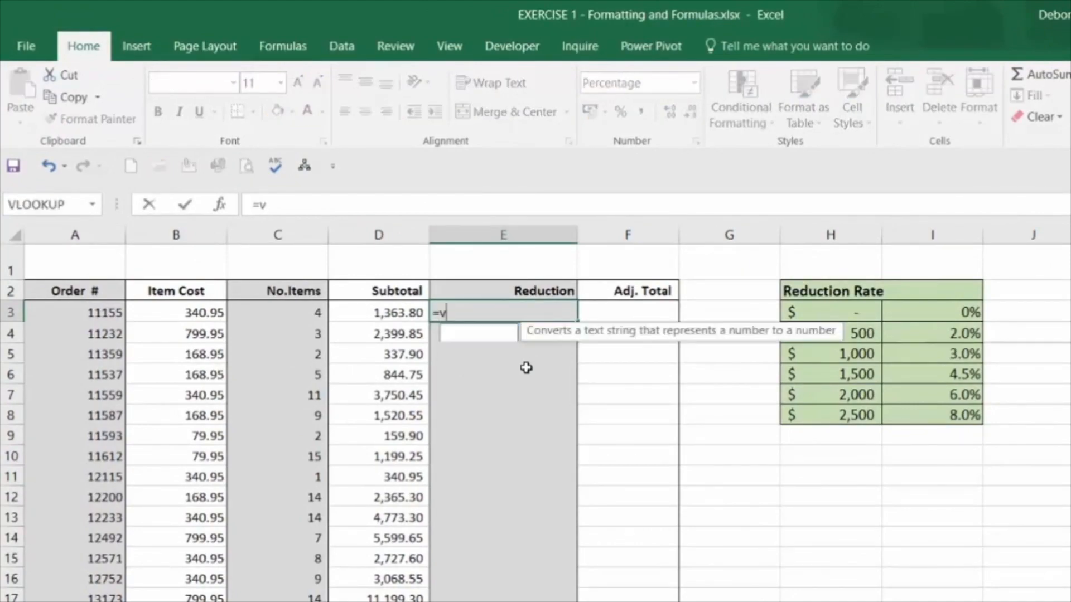
{"action": "type", "text": "lookup("}
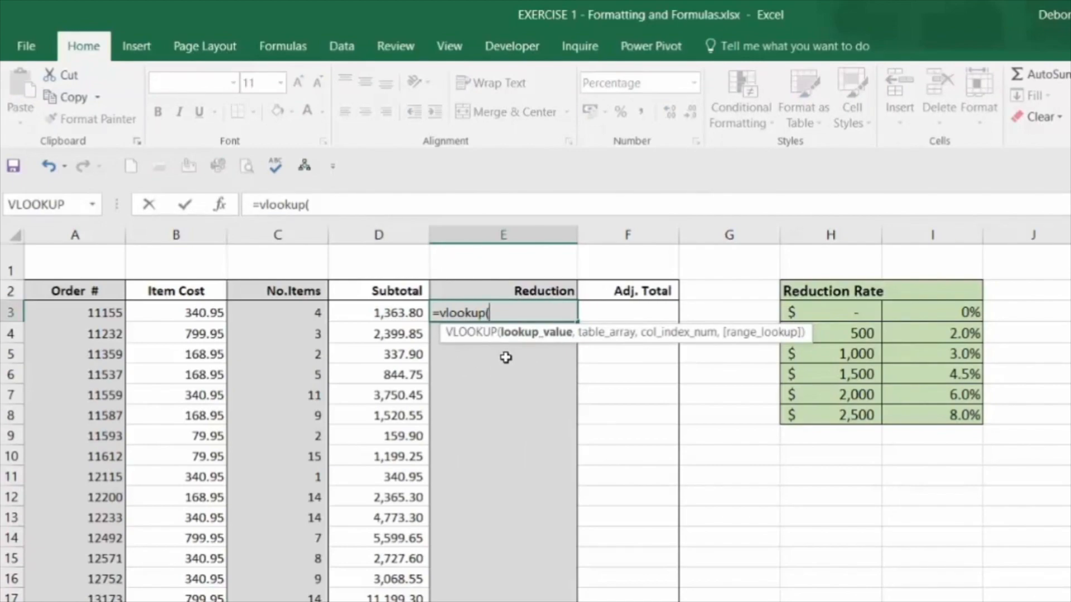
{"action": "left_click", "coordinate": [400, 311]}
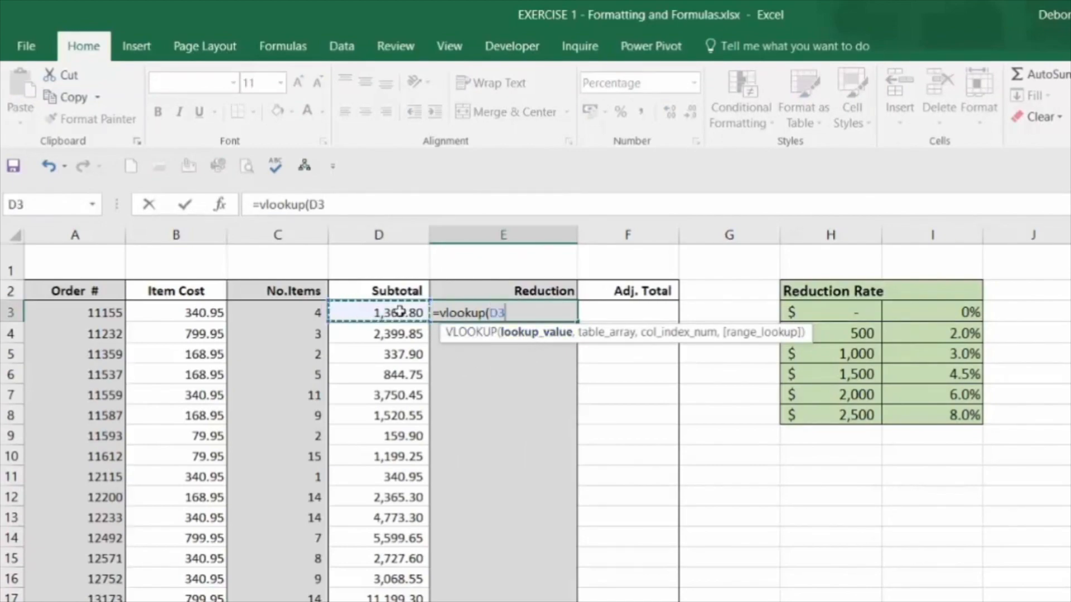
{"action": "type", "text": ","}
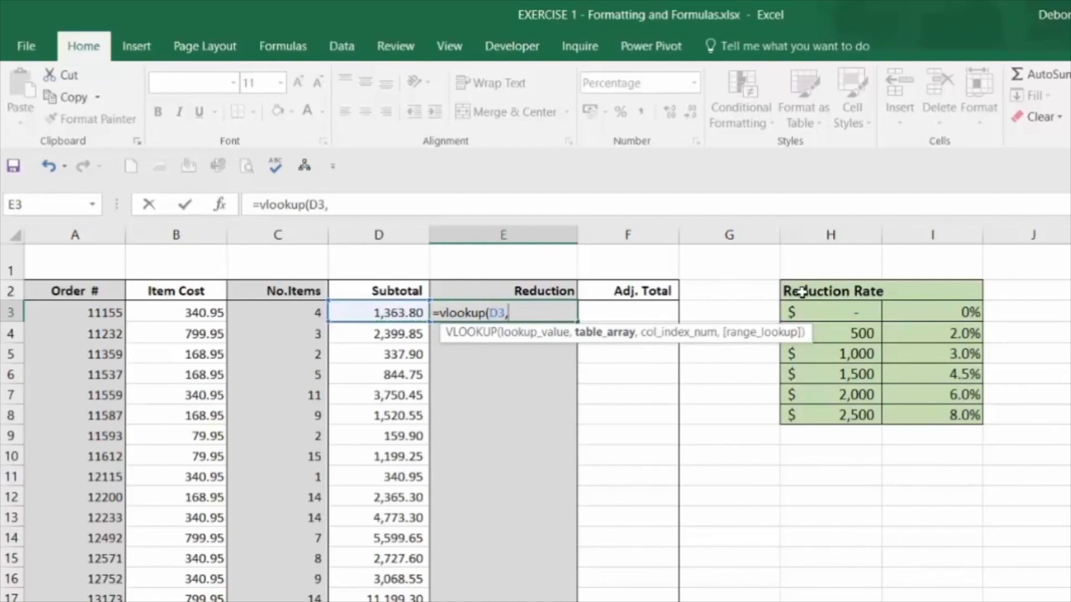
Step: Use the Reduction Rate table as the table array, with the absolute reference $H$2:$I$8
{"action": "left_click_drag", "start_coordinate": [802, 291], "coordinate": [927, 413]}
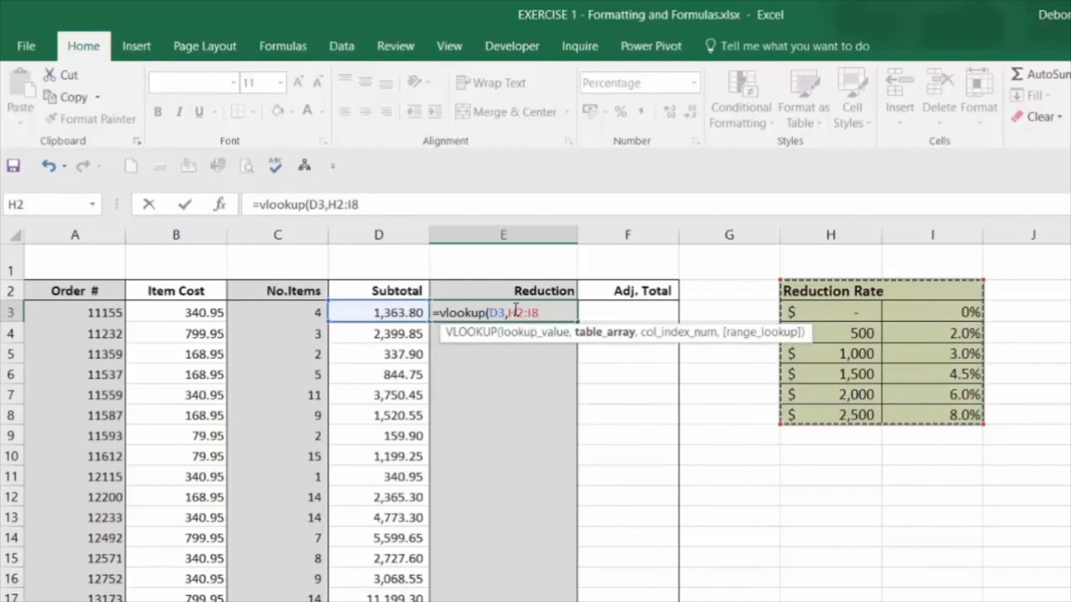
{"action": "key", "text": "F4"}
{"action": "left_click", "coordinate": [516, 311]}
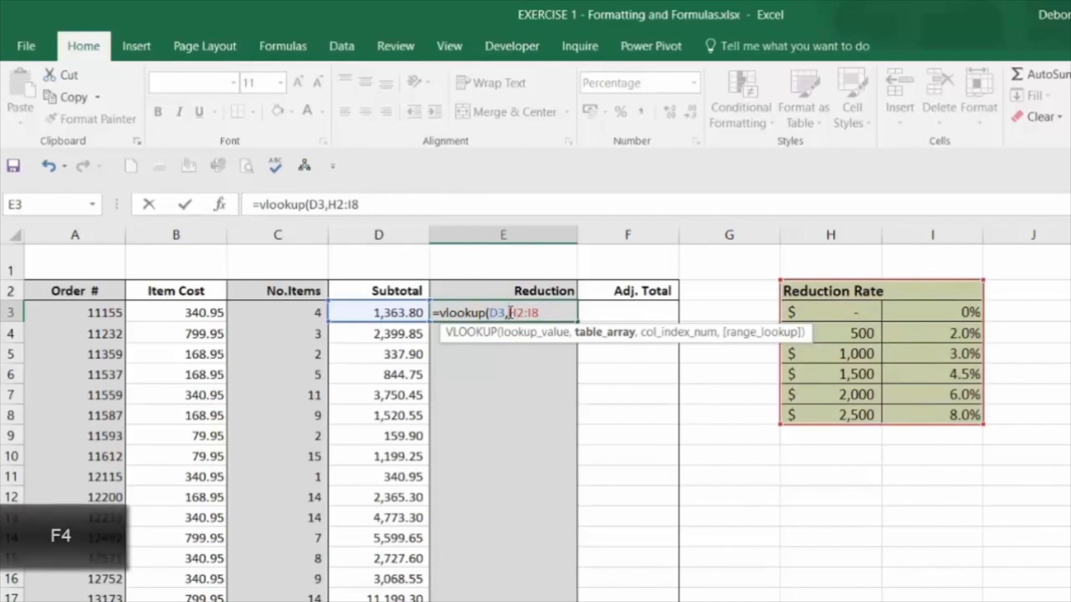
{"action": "type", "text": "$"}
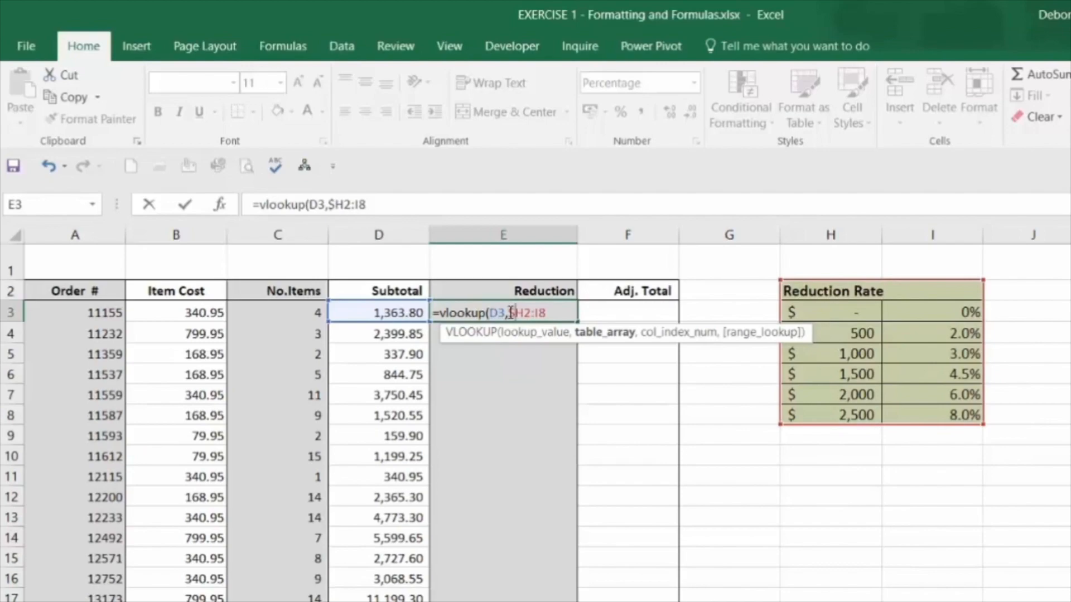
{"action": "key", "text": "Right"}
{"action": "type", "text": "$"}
{"action": "key", "text": "Right"}
{"action": "type", "text": "$H"}
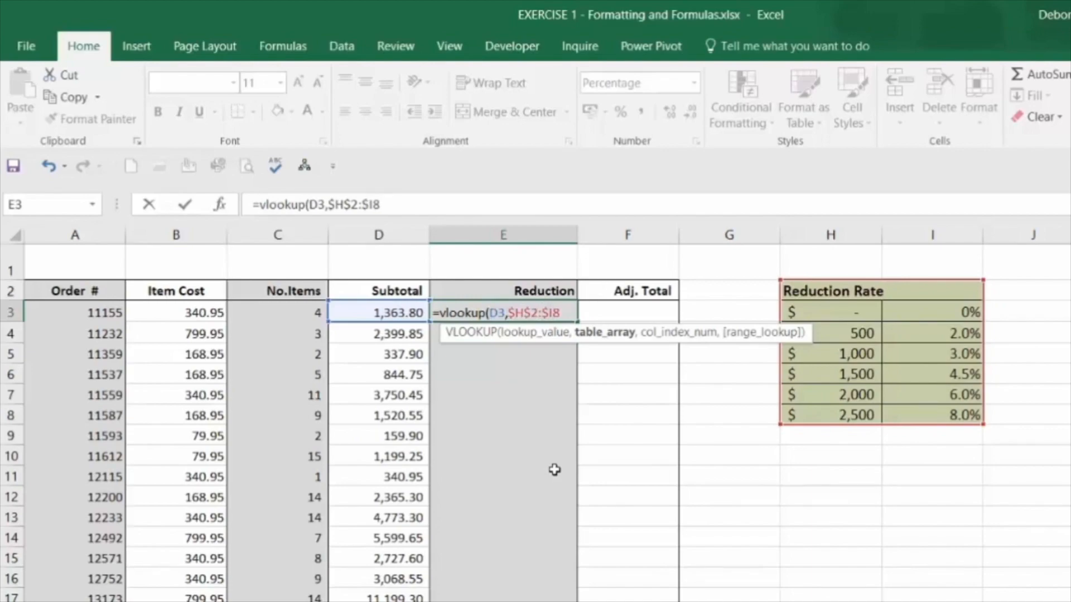
{"action": "type", "text": "$"}
{"action": "key", "text": "Right"}
{"action": "type", "text": ","}
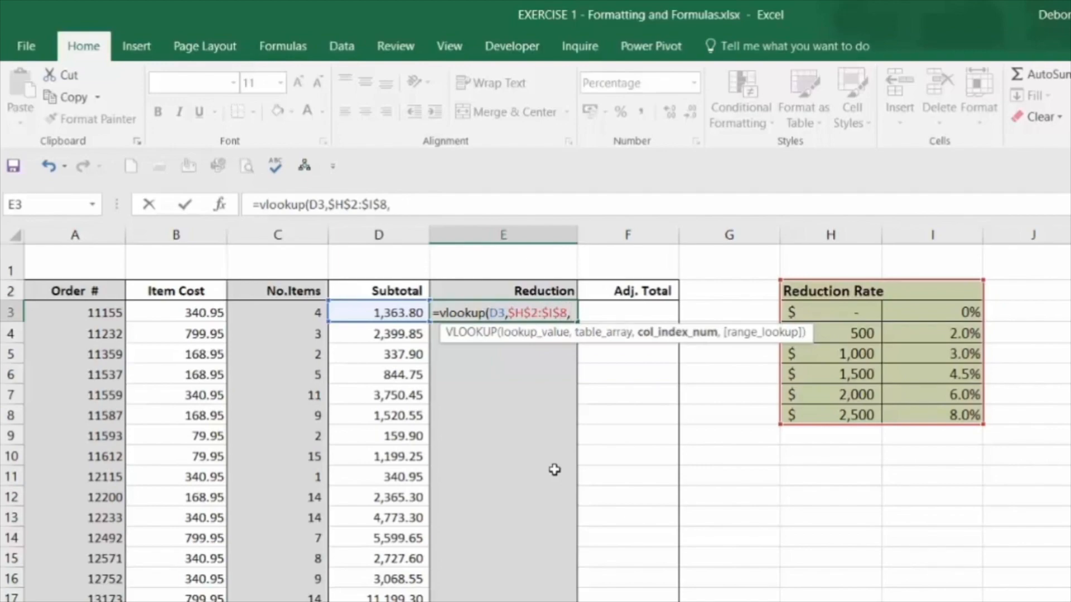
Step: Complete the E3 formula with column index 2 and TRUE for an approximate match
{"action": "type", "text": "2"}
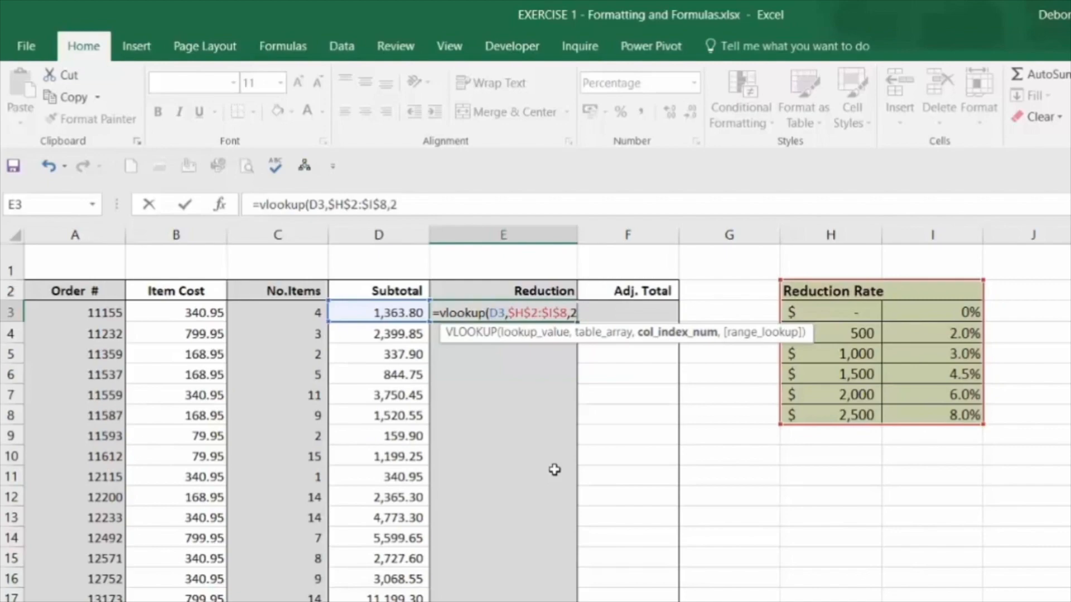
{"action": "type", "text": ","}
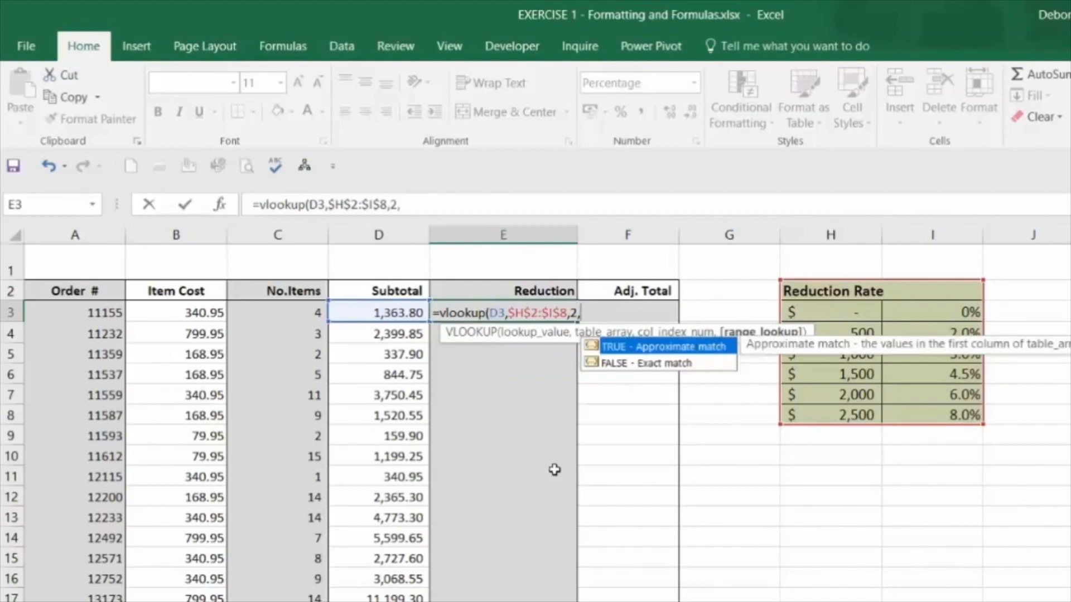
{"action": "type", "text": "true)"}
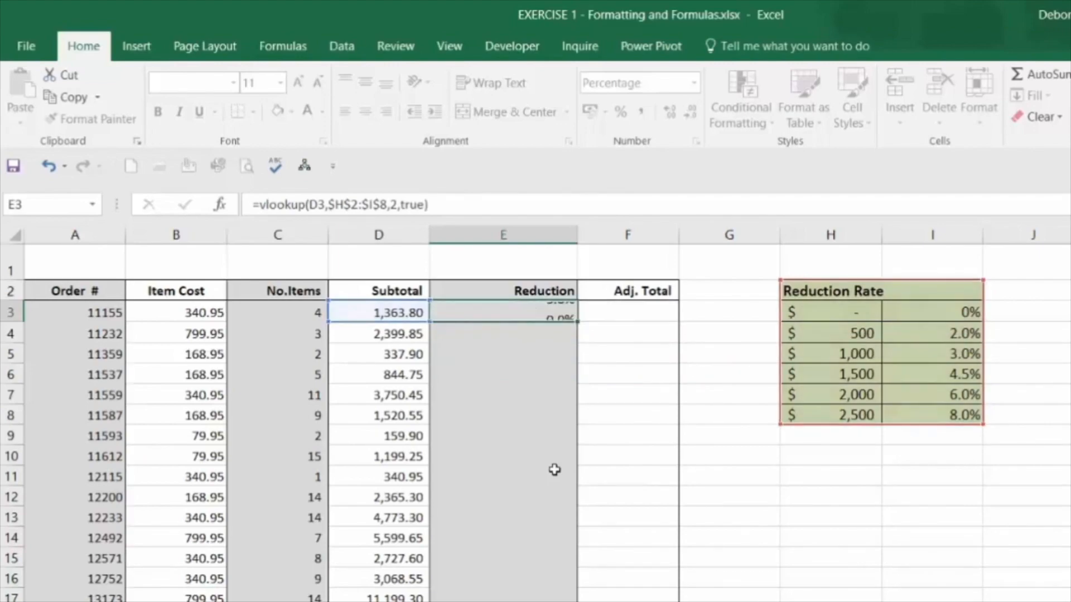
{"action": "key", "text": "Return"}
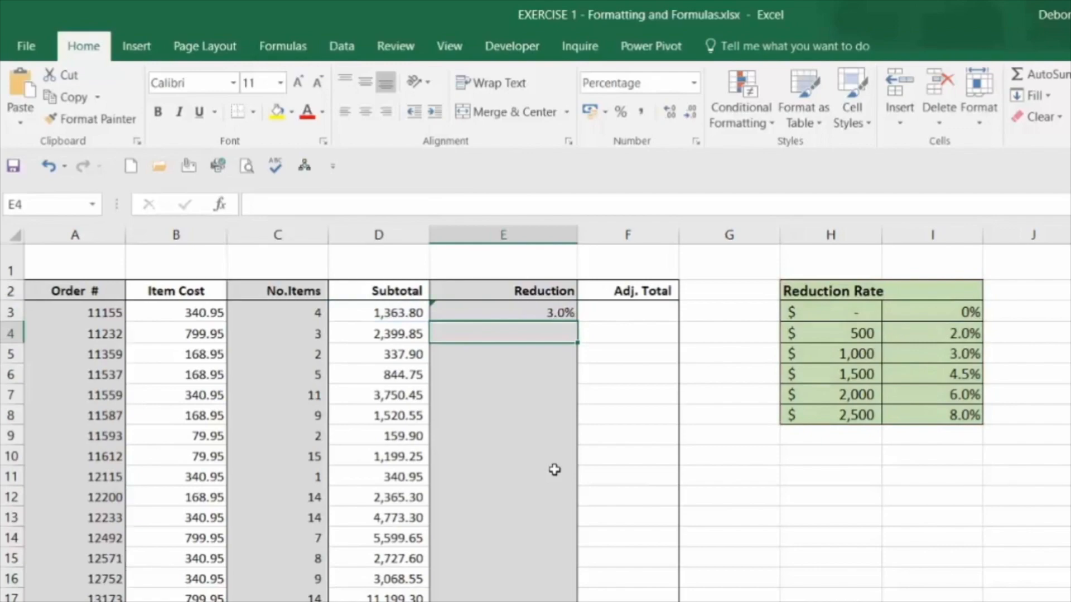
Step: Format E3 as a percentage without decimals and fill its formula down the Reduction column
{"action": "left_click", "coordinate": [555, 313]}
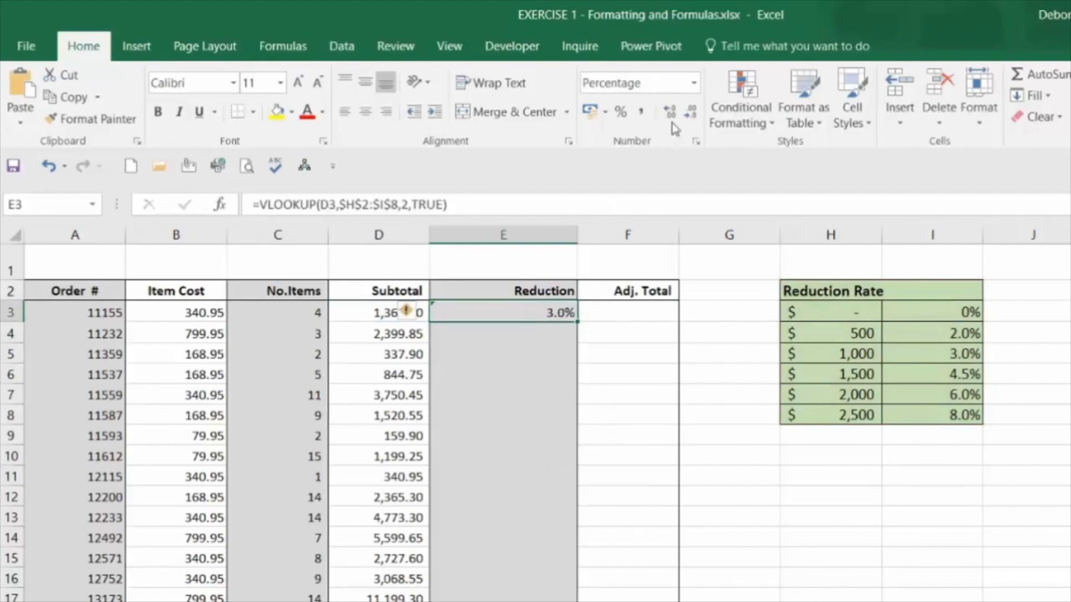
{"action": "left_click", "coordinate": [692, 112]}
{"action": "double_click", "coordinate": [578, 322]}
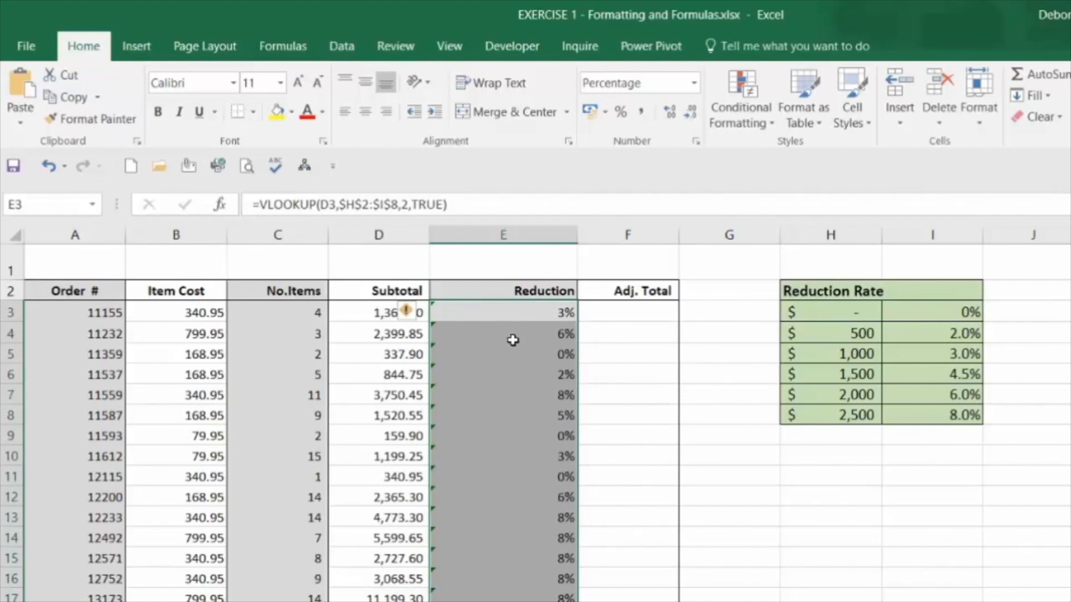
Step: Enter the Adj. Total formula =SUM(D3*E3)+D3 in F3
{"action": "left_click", "coordinate": [628, 312]}
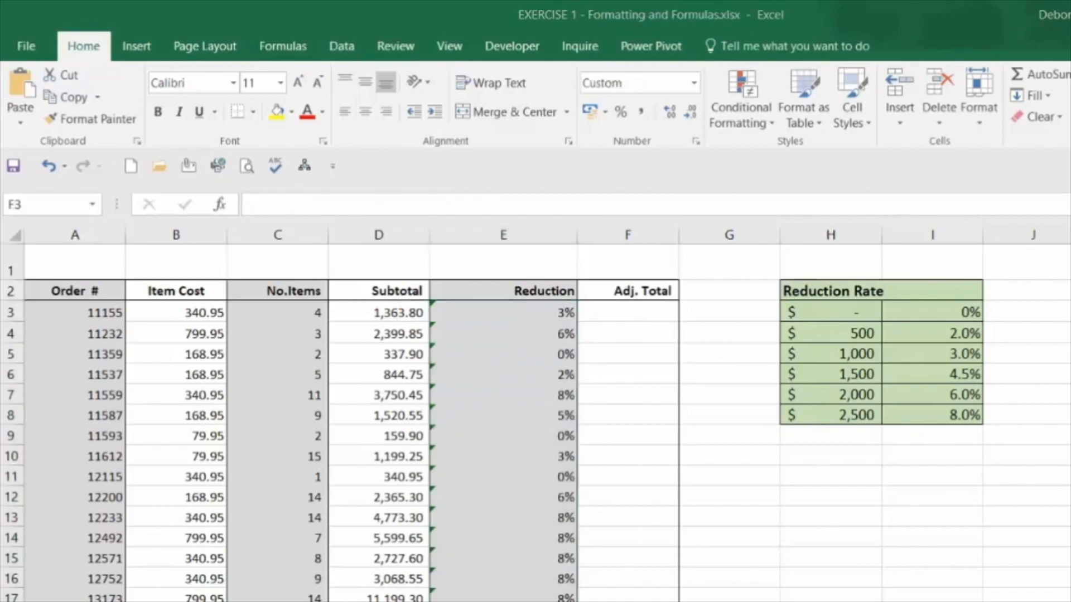
{"action": "left_click", "coordinate": [639, 317]}
{"action": "type", "text": "="}
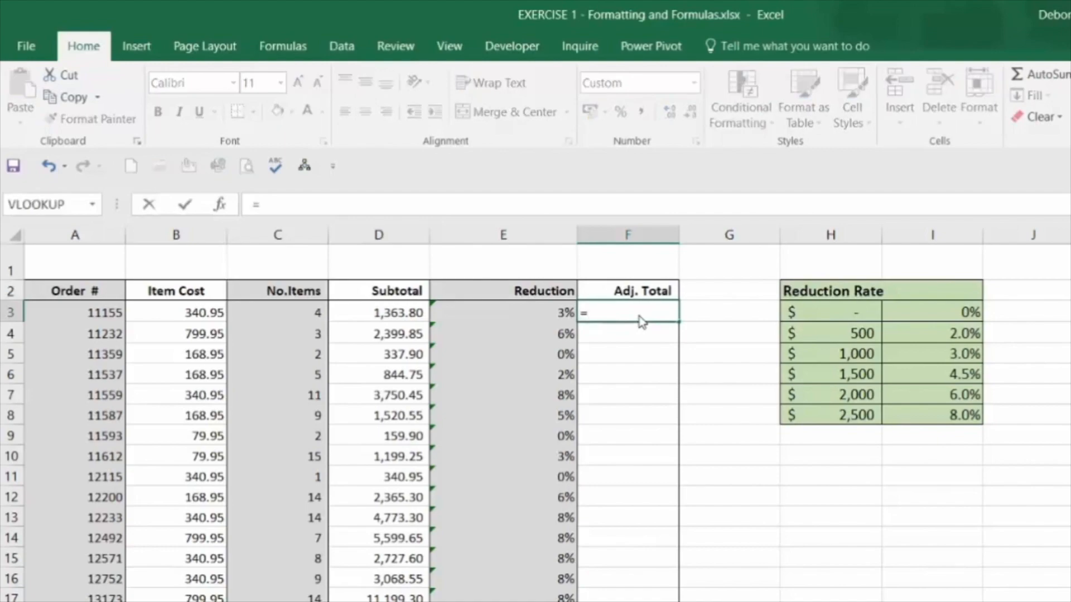
{"action": "type", "text": "su"}
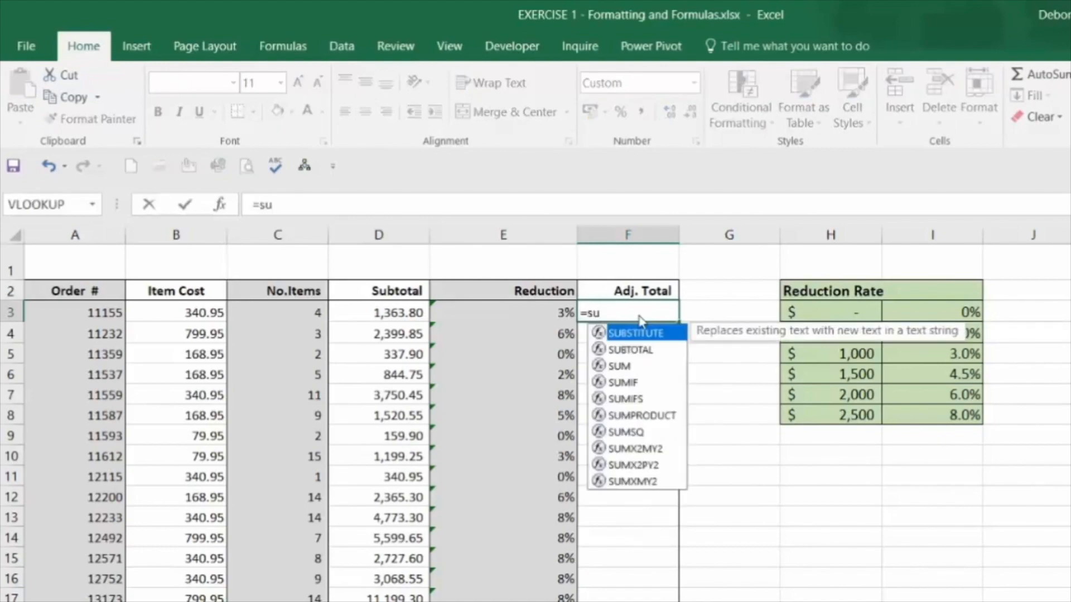
{"action": "type", "text": "m"}
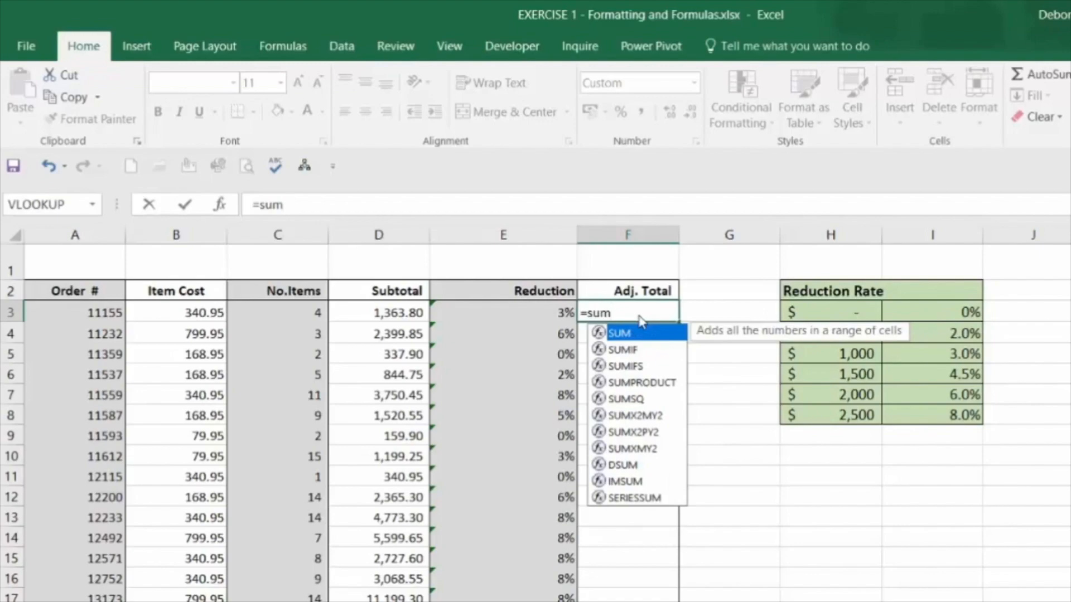
{"action": "type", "text": "("}
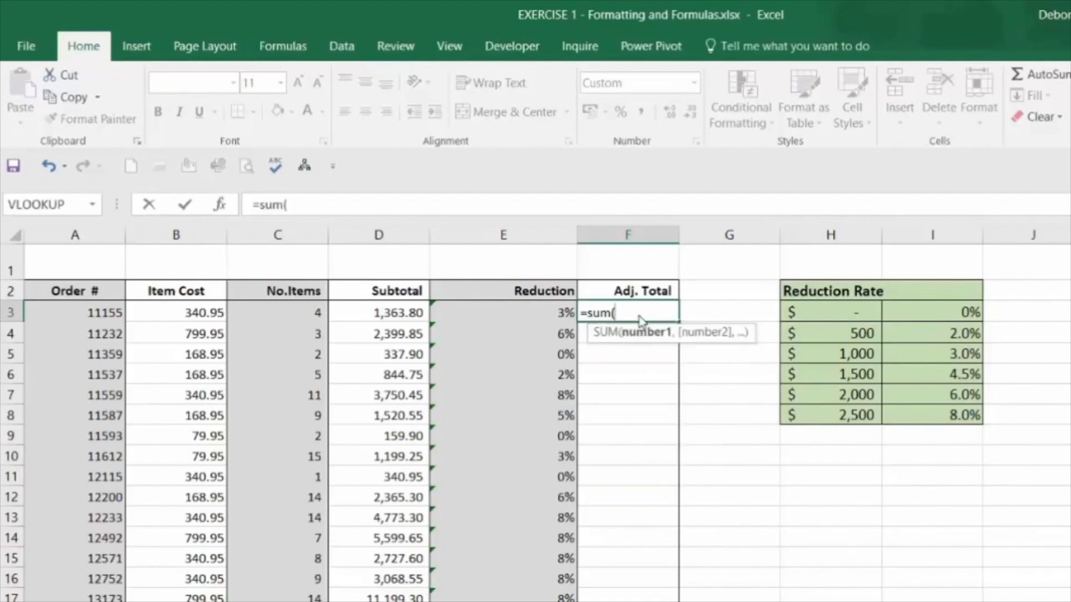
{"action": "left_click", "coordinate": [408, 313]}
{"action": "type", "text": "*"}
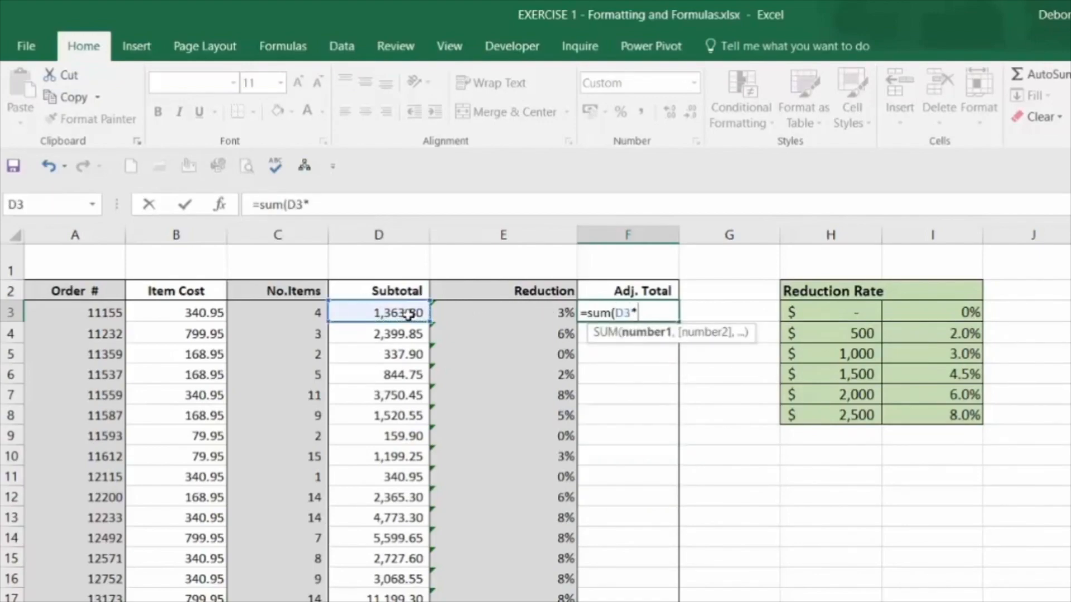
{"action": "left_click", "coordinate": [494, 311]}
{"action": "type", "text": ")"}
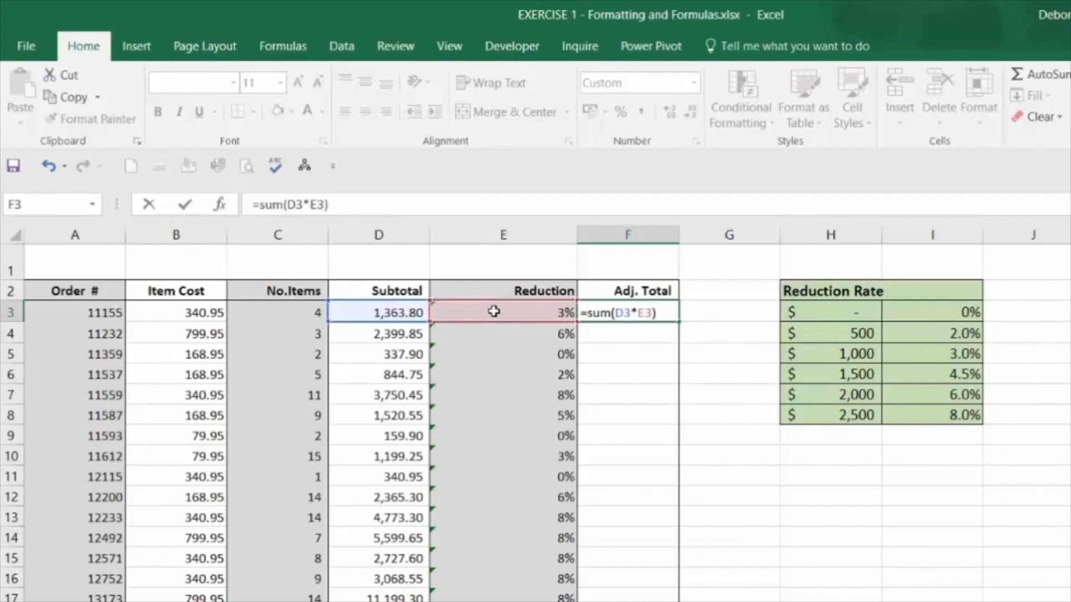
{"action": "type", "text": "+"}
{"action": "left_click", "coordinate": [400, 311]}
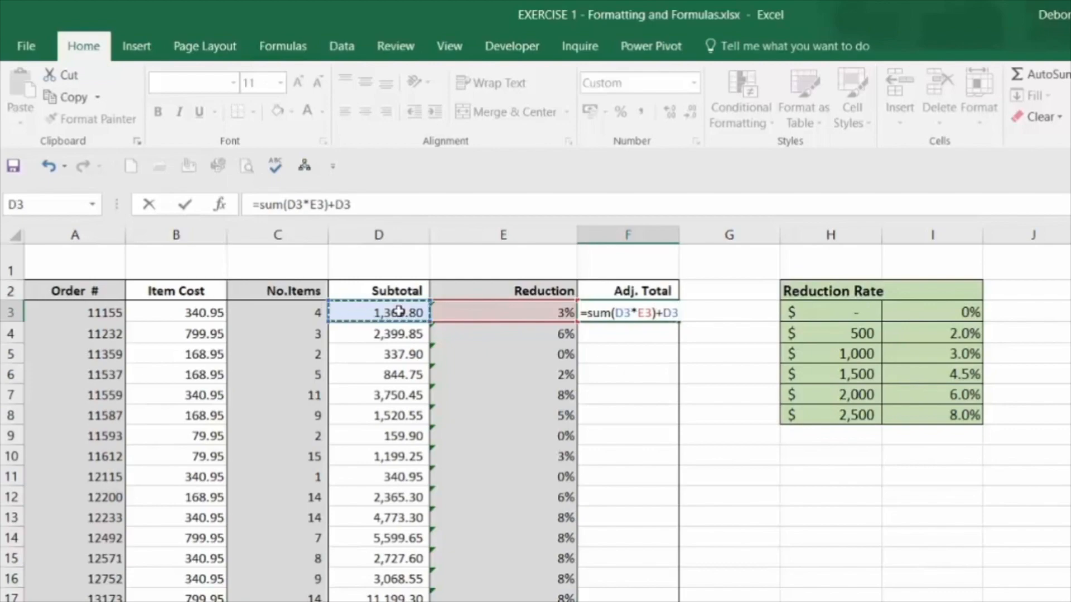
{"action": "key", "text": "Return"}
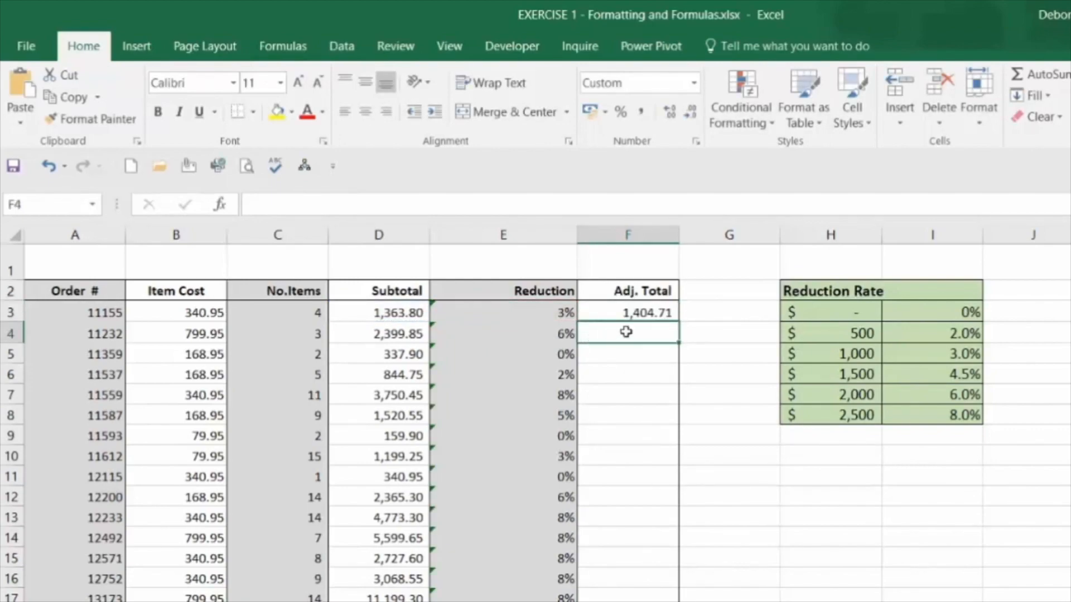
Step: Fill the F3 formula down the Adj. Total column
{"action": "left_click", "coordinate": [638, 314]}
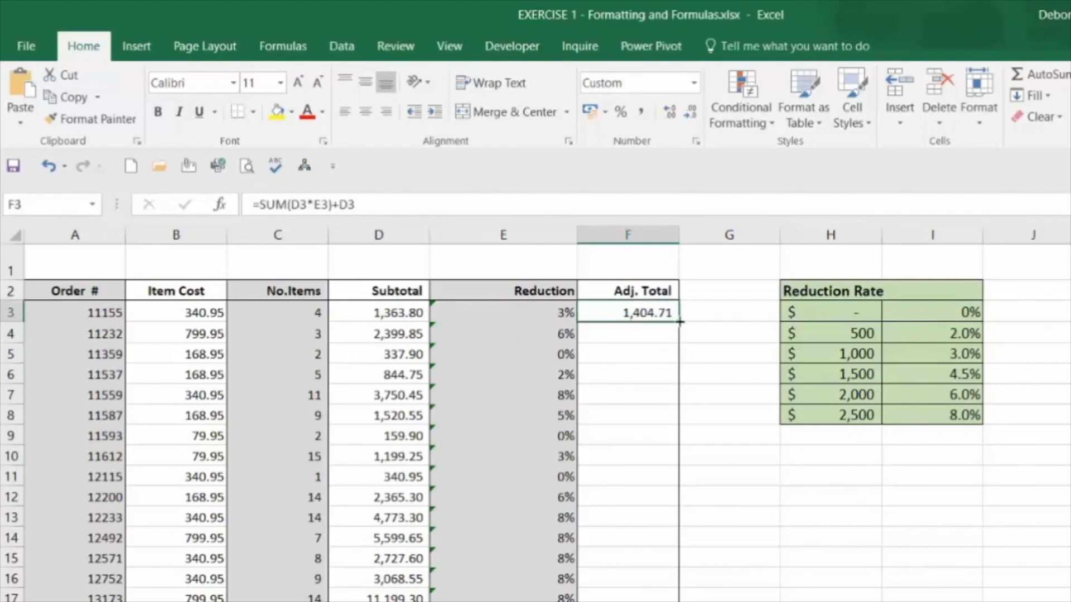
{"action": "double_click", "coordinate": [679, 322]}
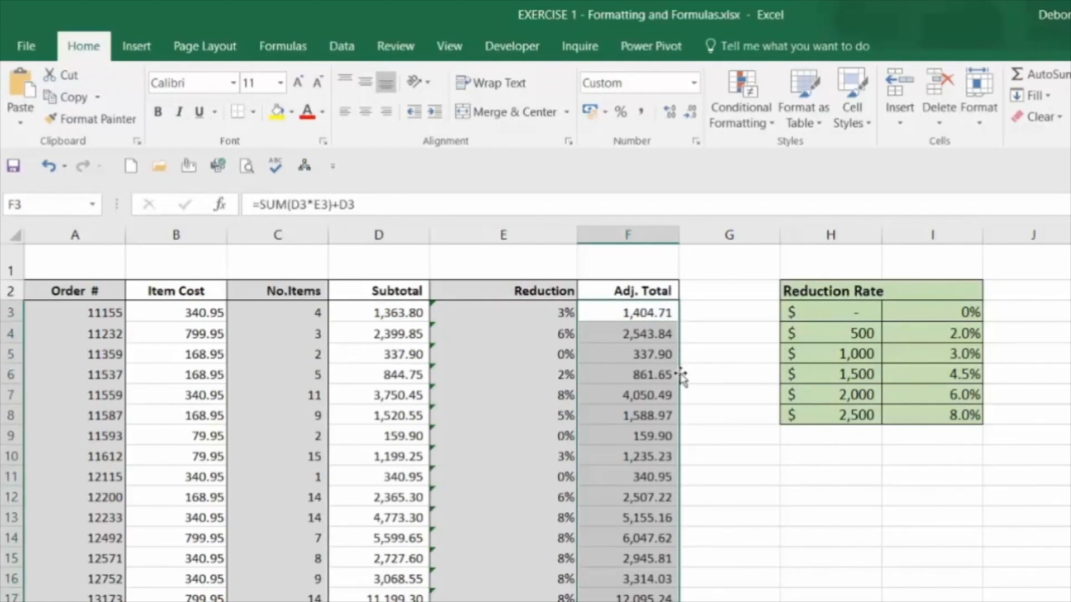
{"action": "left_click", "coordinate": [714, 438]}
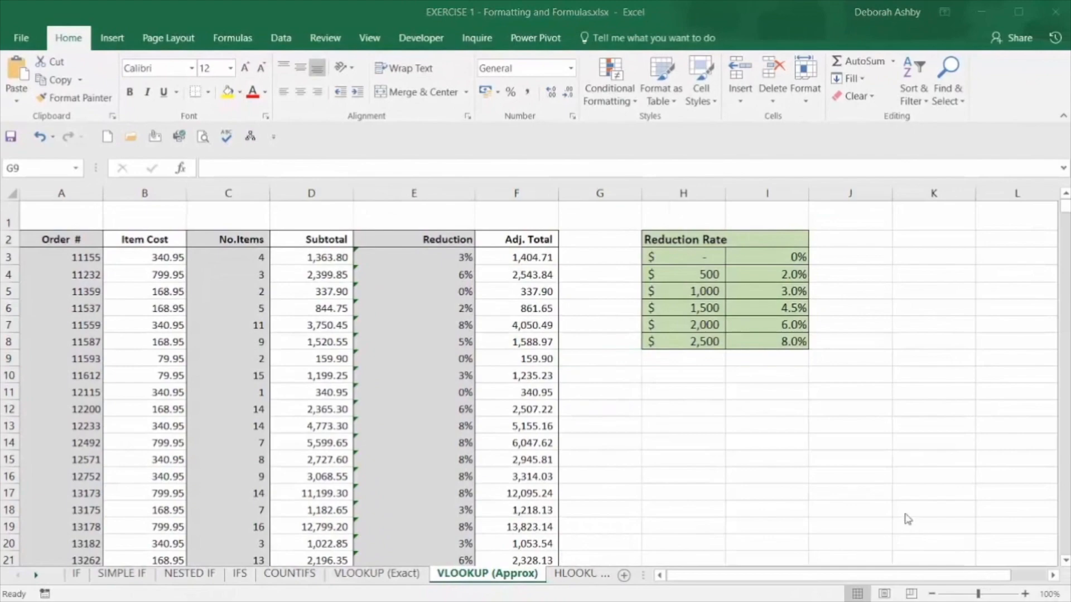
Step: On the HLOOKUP sheet, name the lower Product, Department and Category table, A14:CI16, Hlookup_Product
{"action": "left_click", "coordinate": [578, 574]}
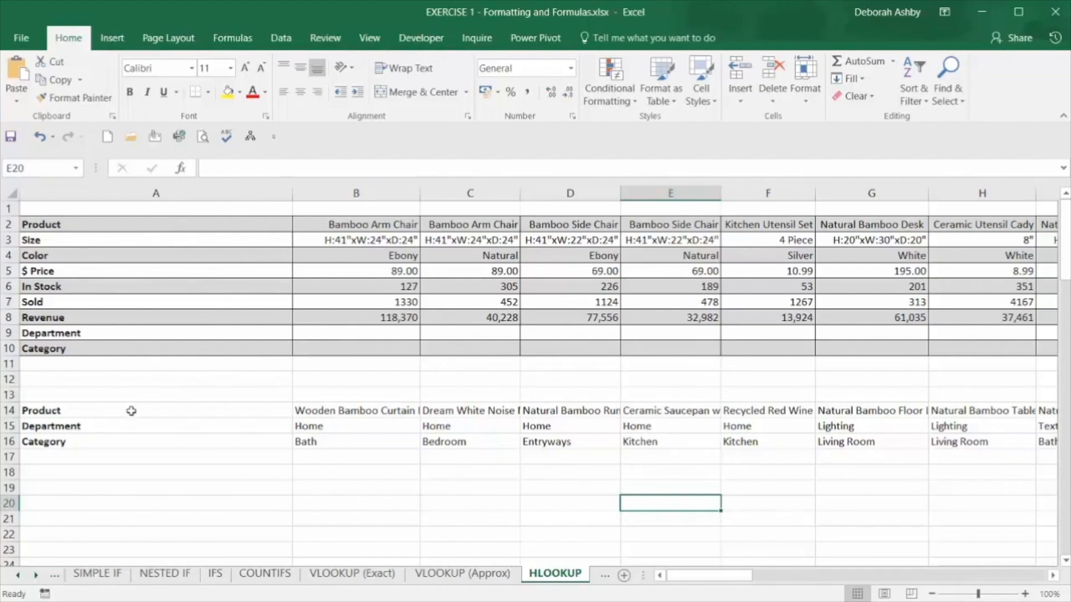
{"action": "left_click_drag", "start_coordinate": [131, 411], "coordinate": [132, 449]}
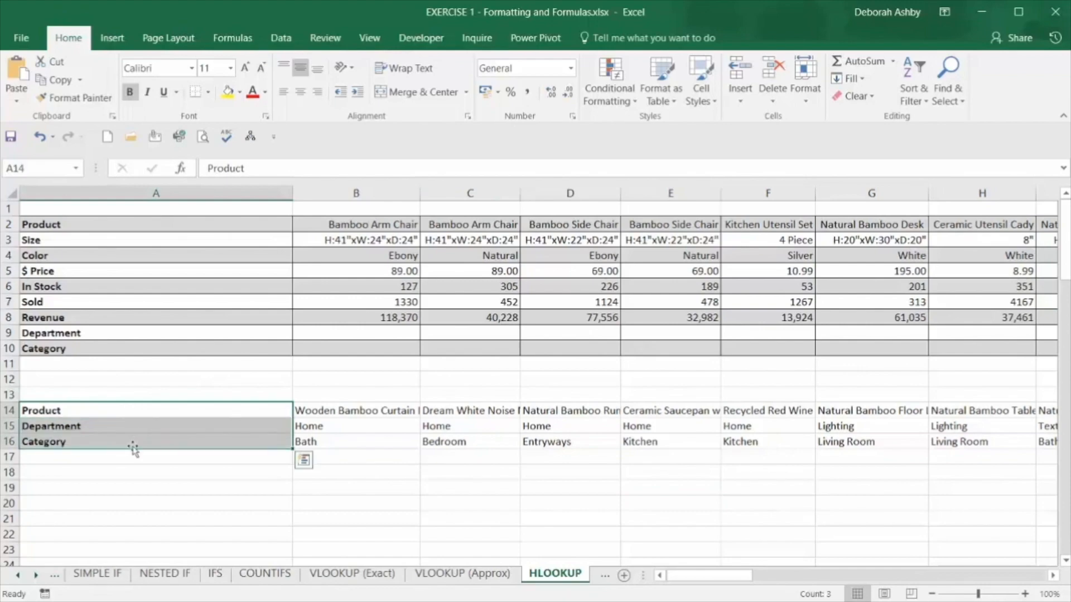
{"action": "key", "text": "ctrl+shift+Right"}
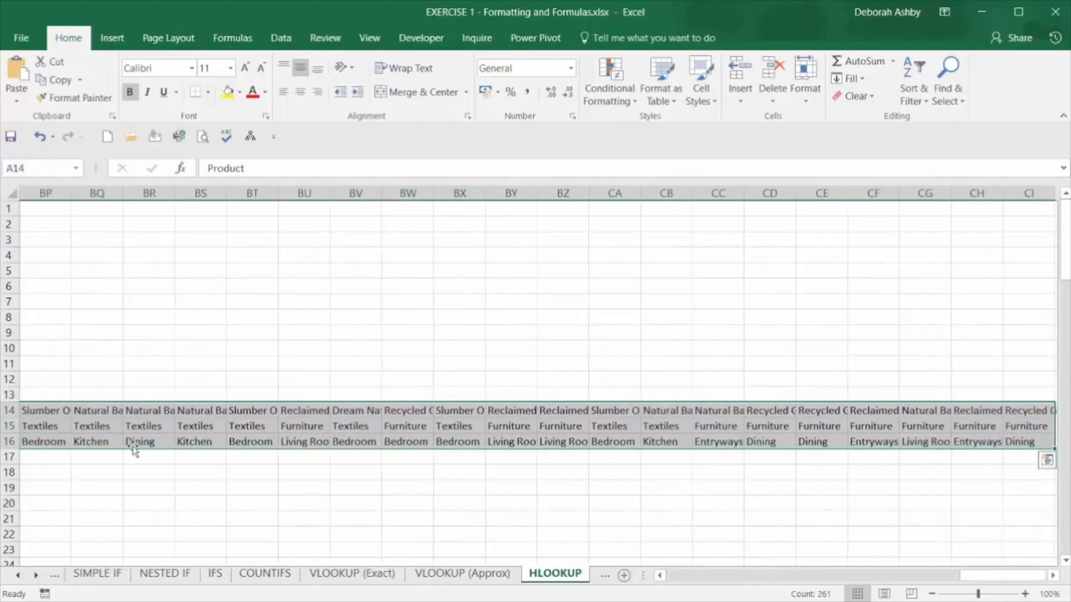
{"action": "left_click", "coordinate": [31, 168]}
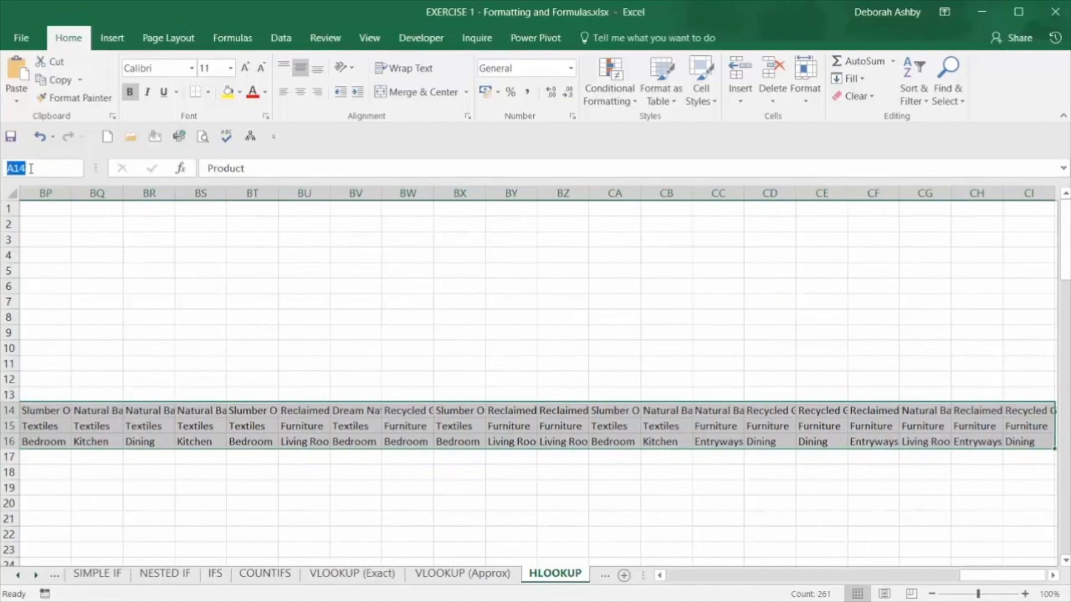
{"action": "type", "text": "Hlookup_P"}
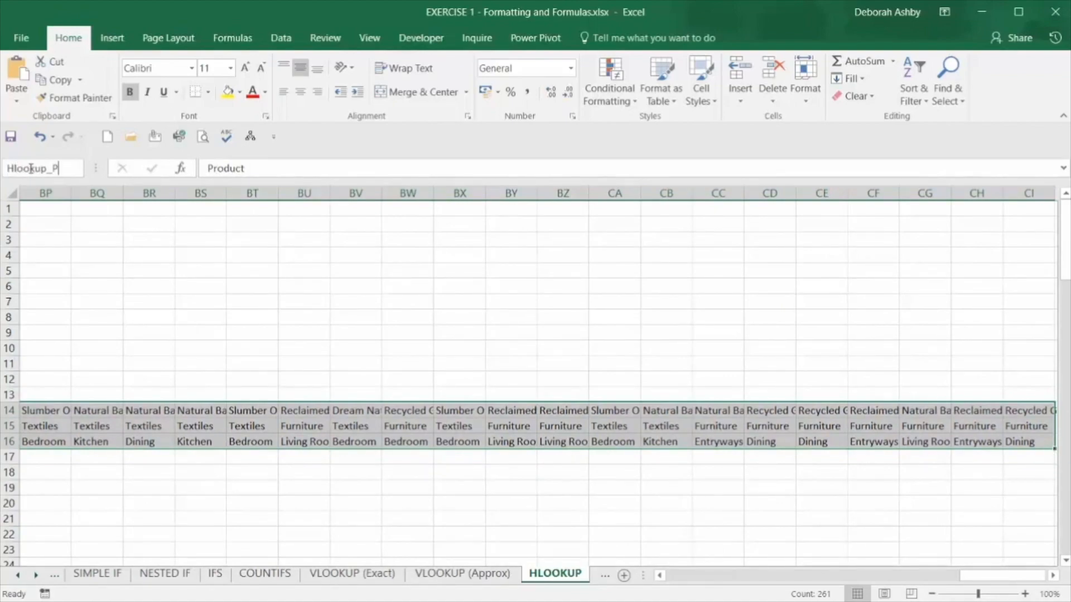
{"action": "type", "text": "roduct"}
{"action": "key", "text": "Return"}
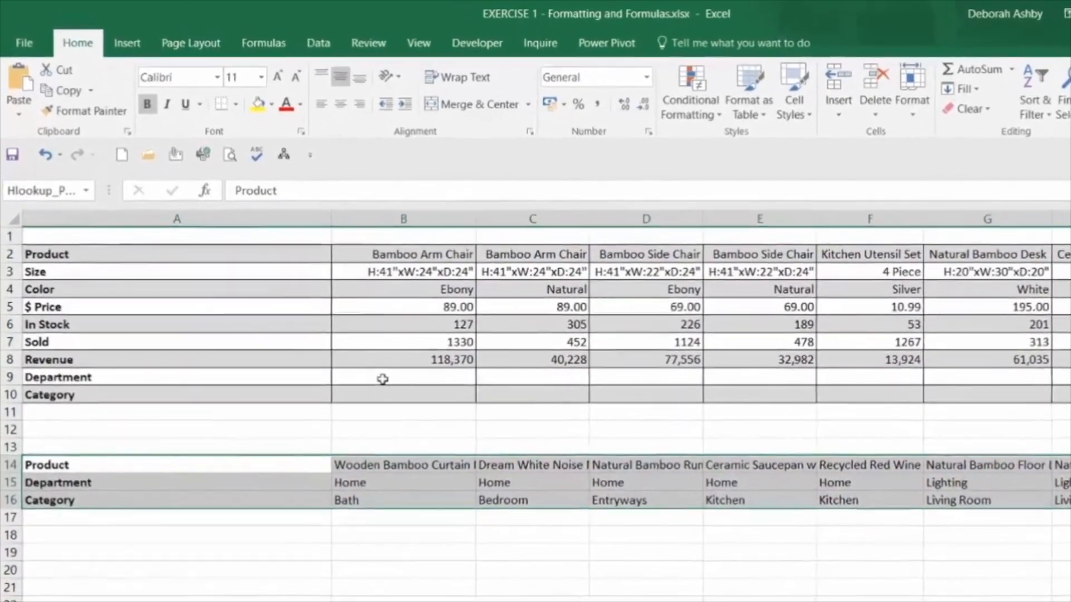
Step: Start an HLOOKUP formula in B9 with B2 as the lookup value and Hlookup_Product as the table array
{"action": "left_click", "coordinate": [338, 334]}
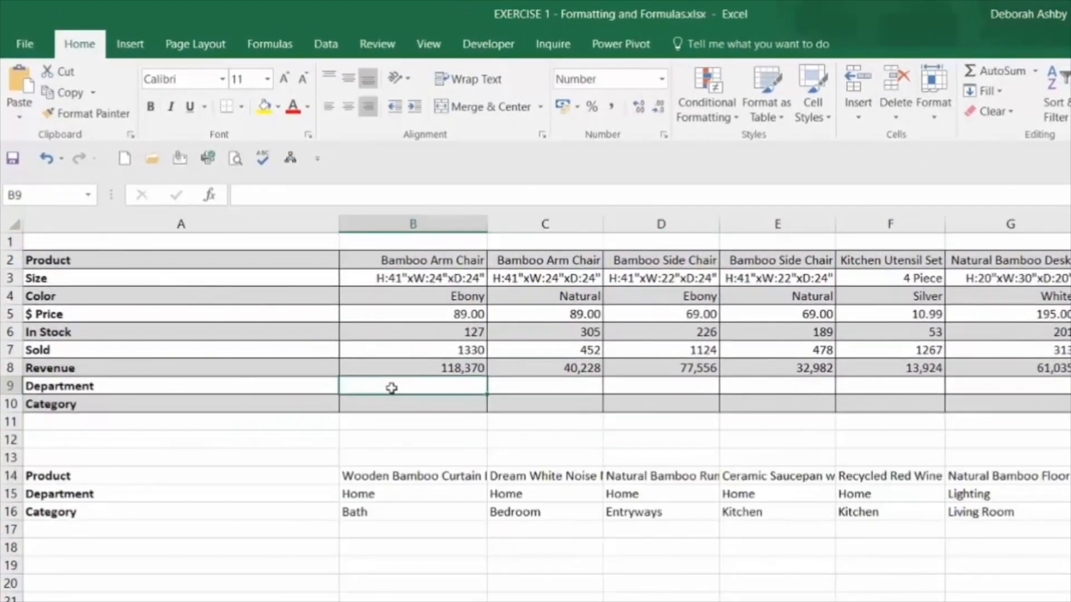
{"action": "type", "text": "=hlookup("}
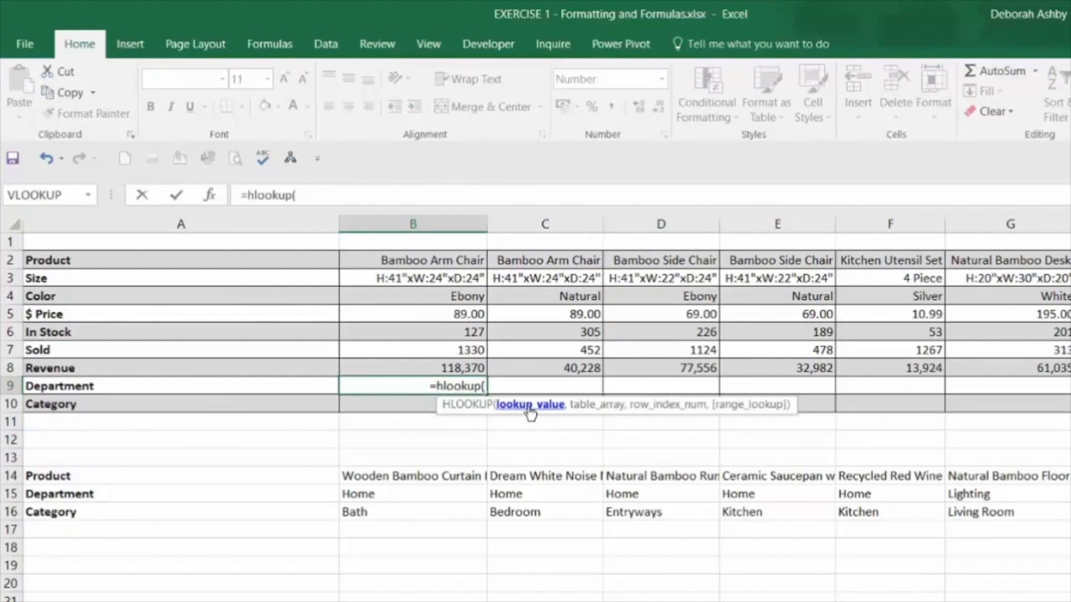
{"action": "left_click", "coordinate": [458, 261]}
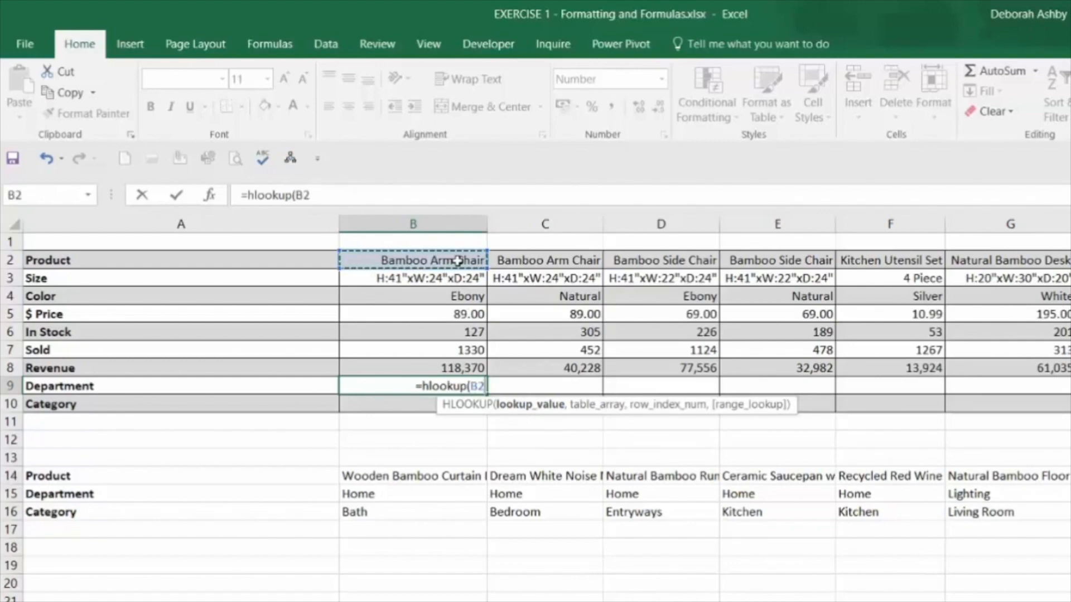
{"action": "type", "text": ","}
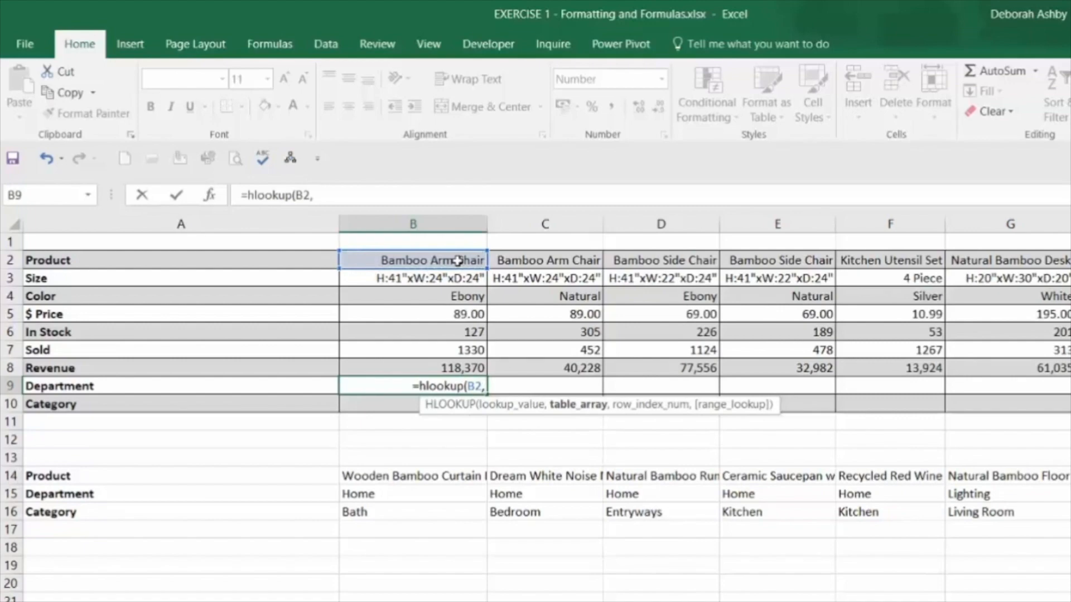
{"action": "type", "text": "Hloo"}
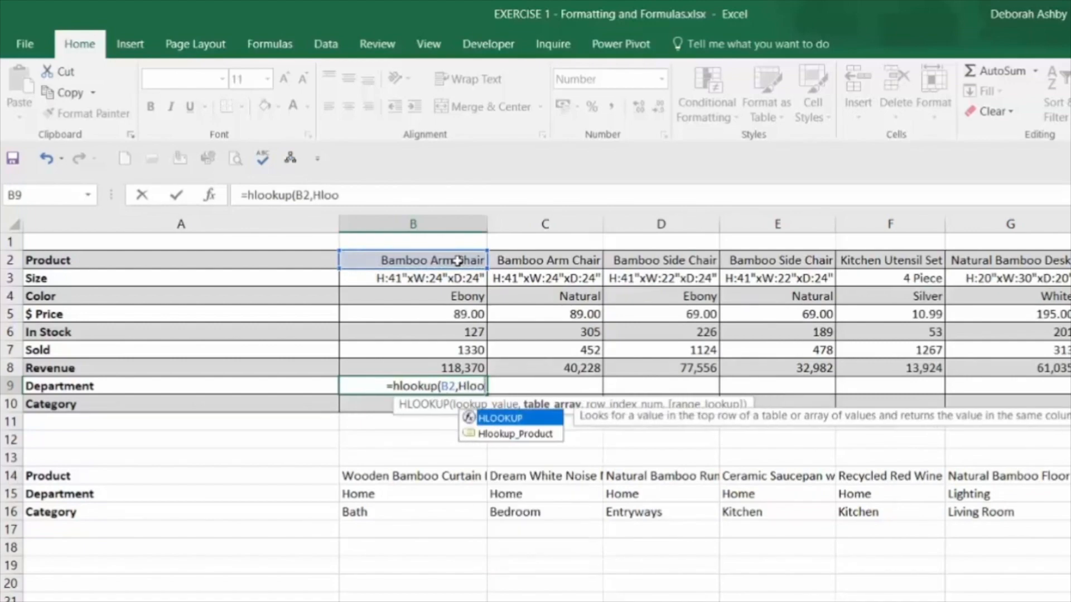
{"action": "double_click", "coordinate": [509, 435]}
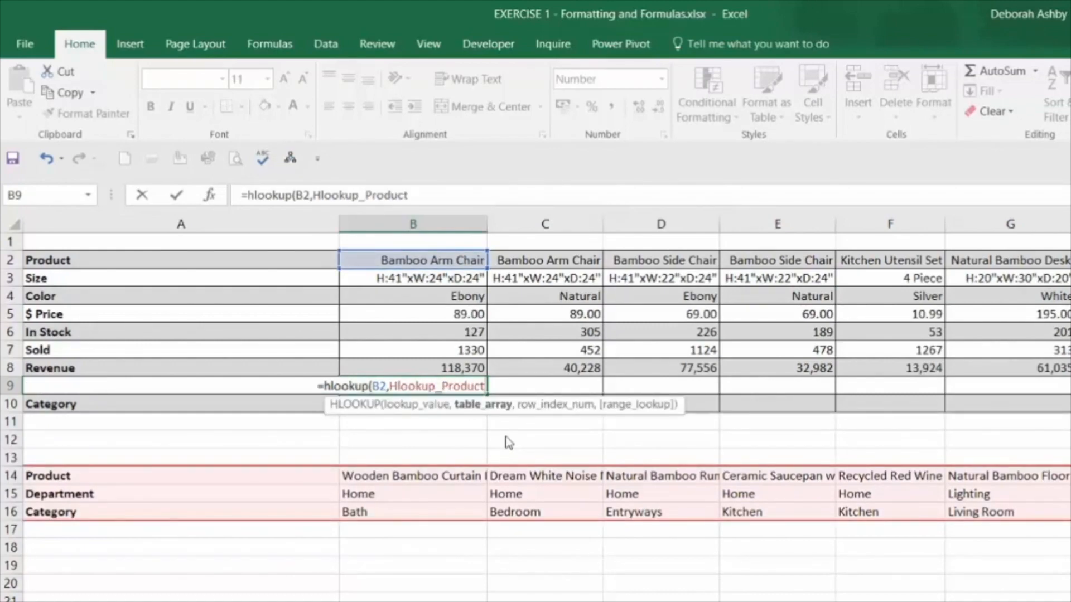
Step: Complete the B9 formula with row index 2 and 0 for an exact match
{"action": "type", "text": ","}
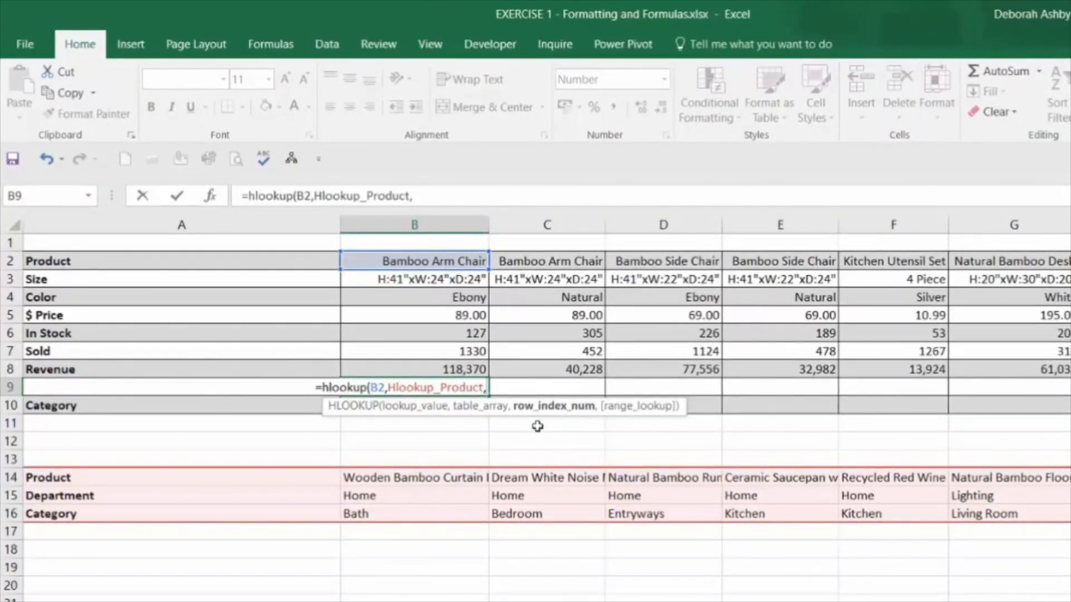
{"action": "type", "text": "2"}
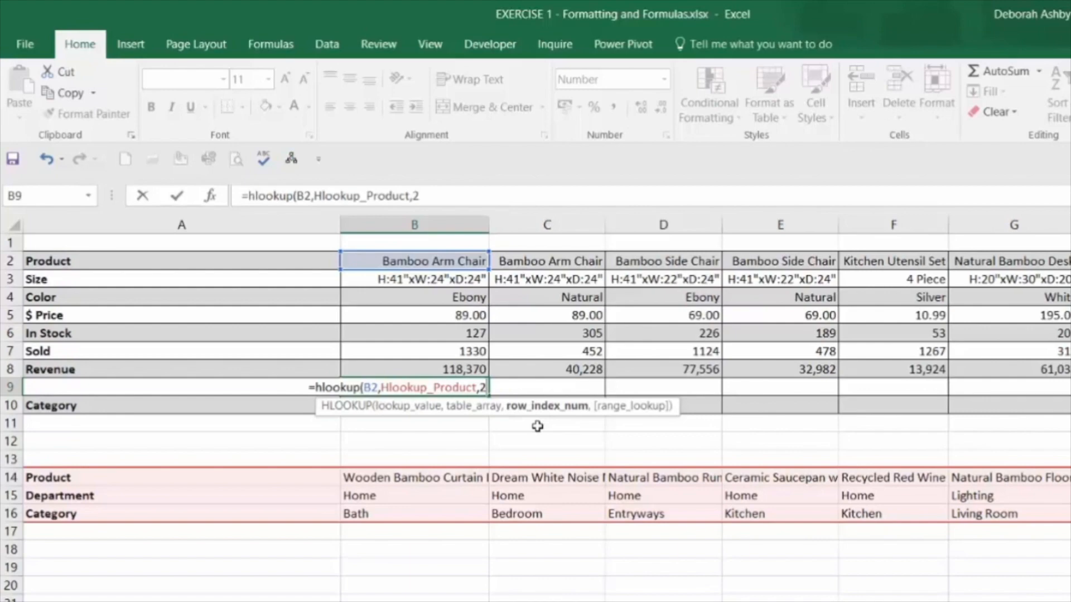
{"action": "type", "text": ",0"}
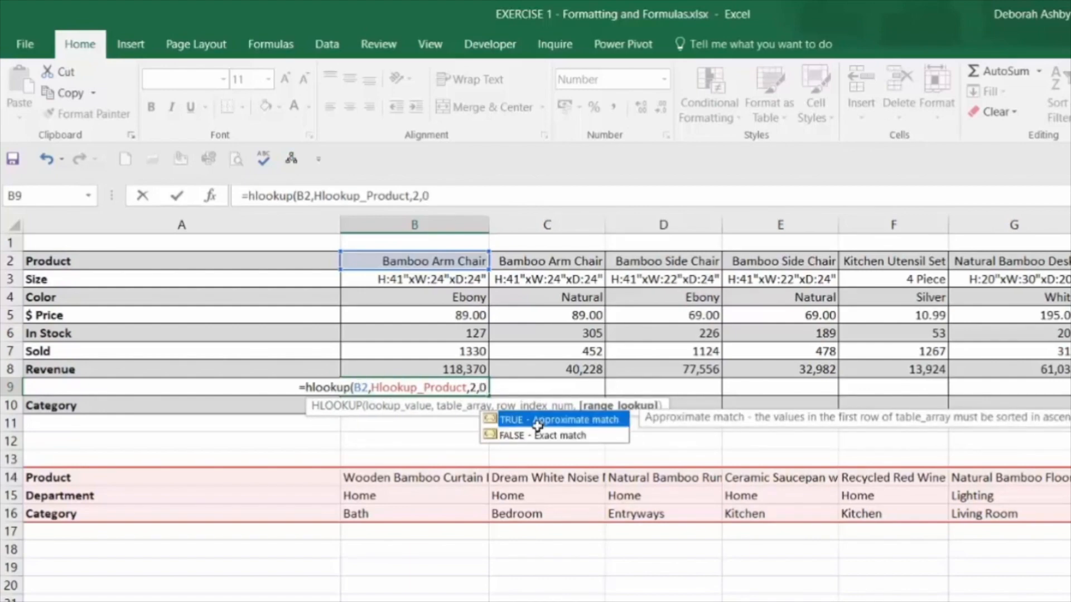
{"action": "type", "text": ")"}
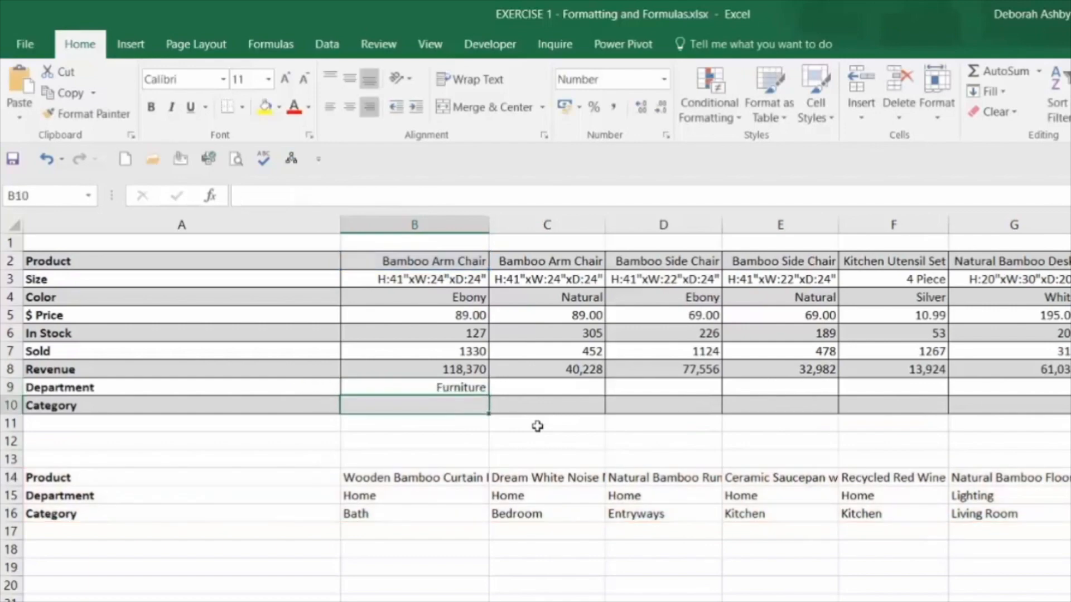
Step: Fill the B9 formula across the Department row through H9
{"action": "left_click", "coordinate": [471, 386]}
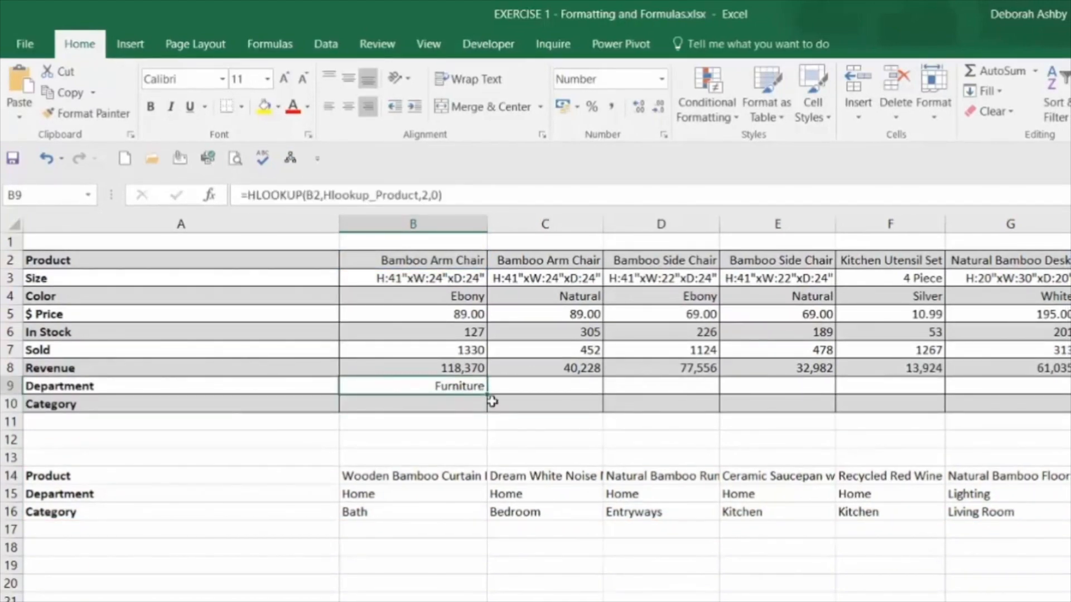
{"action": "left_click_drag", "start_coordinate": [487, 394], "coordinate": [1068, 385]}
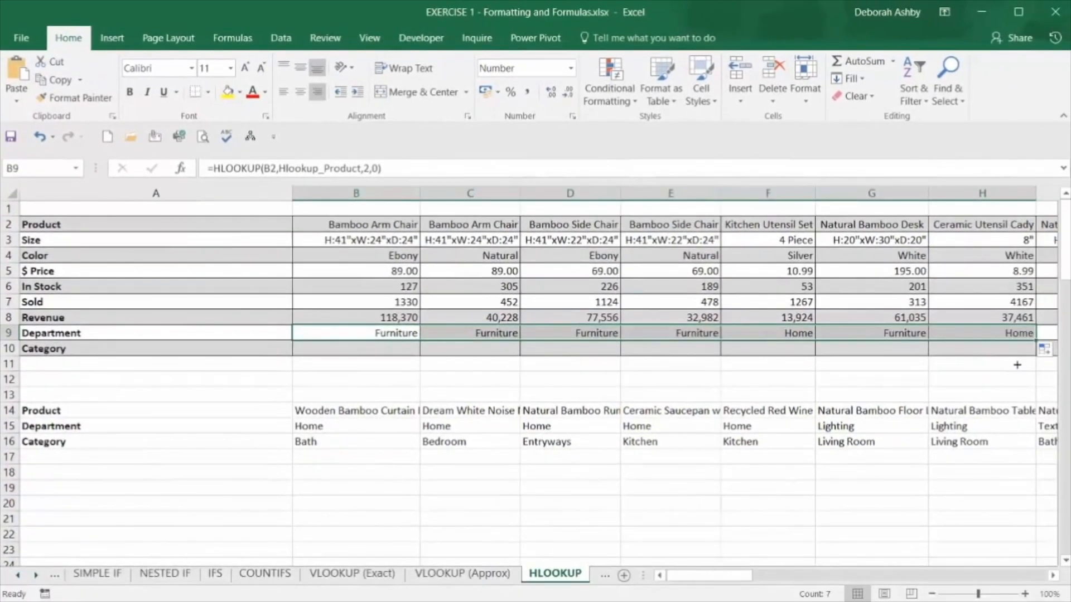
{"action": "left_click", "coordinate": [392, 353]}
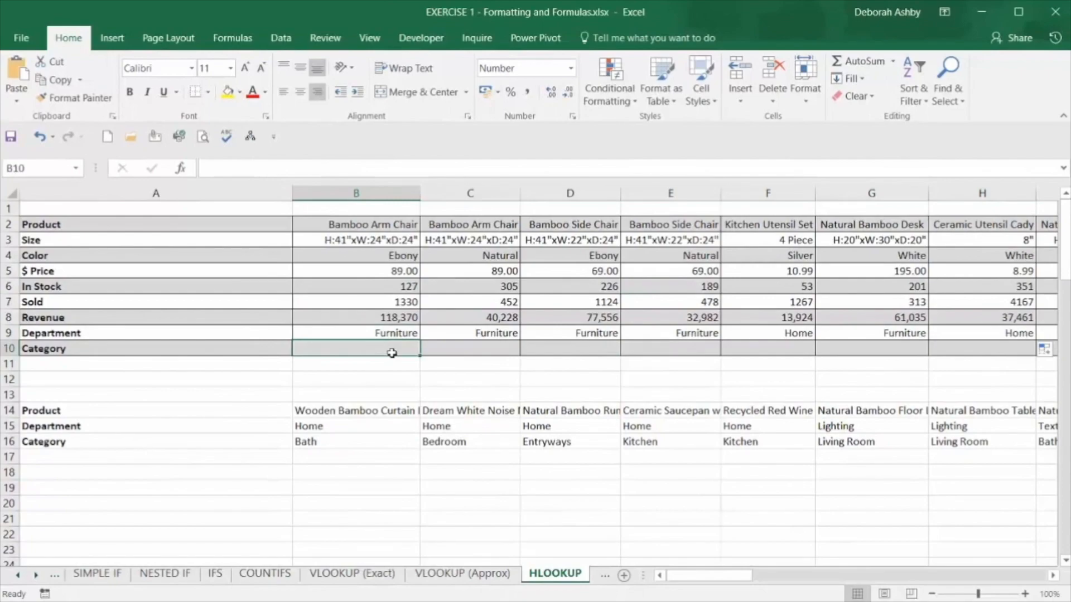
Step: Copy the Department HLOOKUP formula from B9 down to B10 and change its row index to 3
{"action": "left_click", "coordinate": [393, 334]}
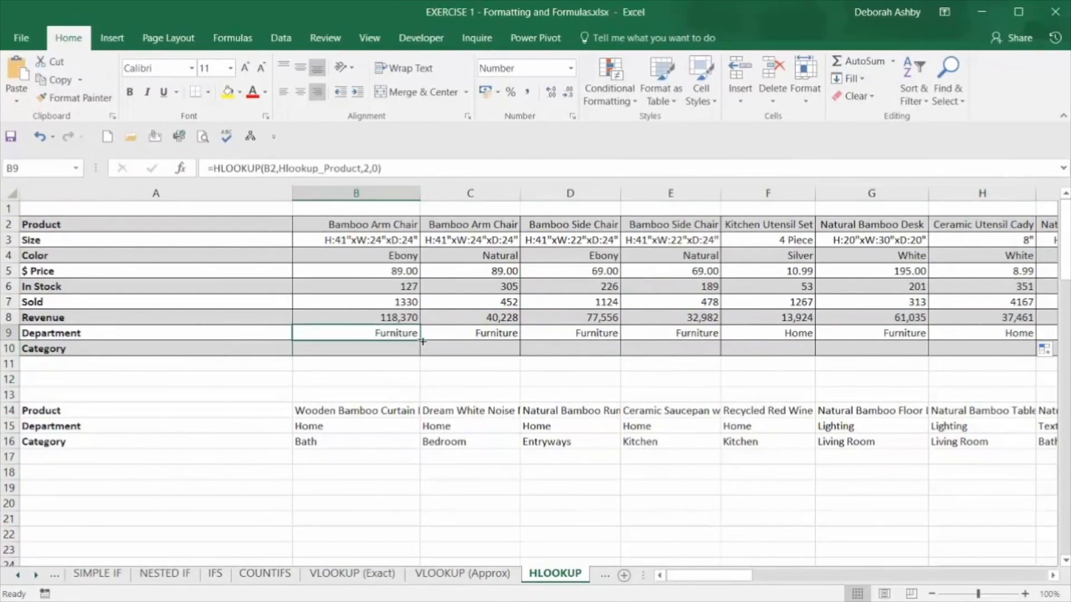
{"action": "left_click_drag", "start_coordinate": [418, 338], "coordinate": [419, 358]}
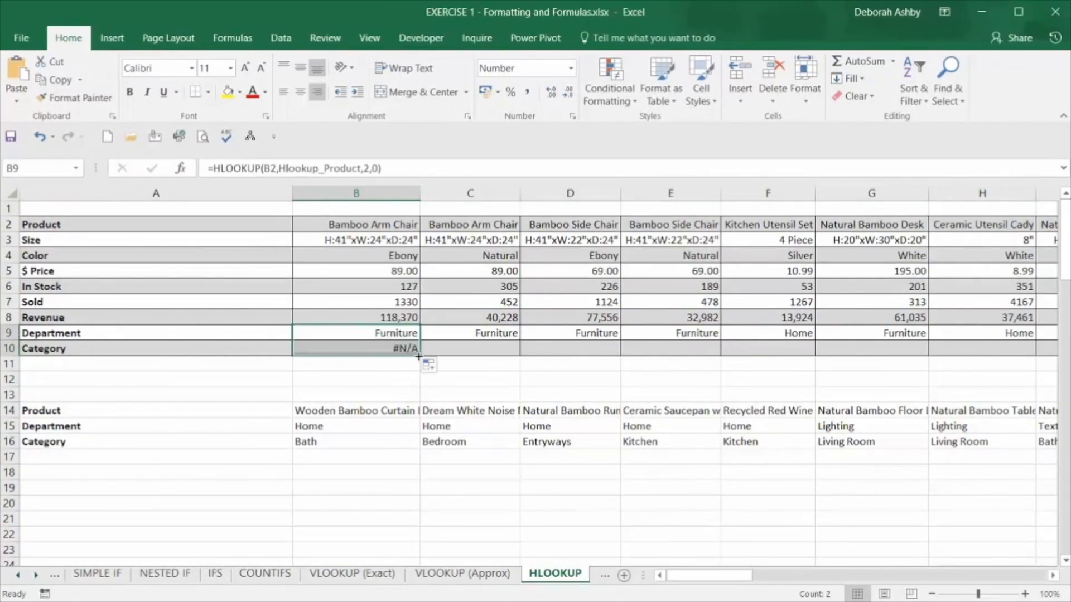
{"action": "left_click", "coordinate": [388, 349]}
{"action": "double_click", "coordinate": [402, 348]}
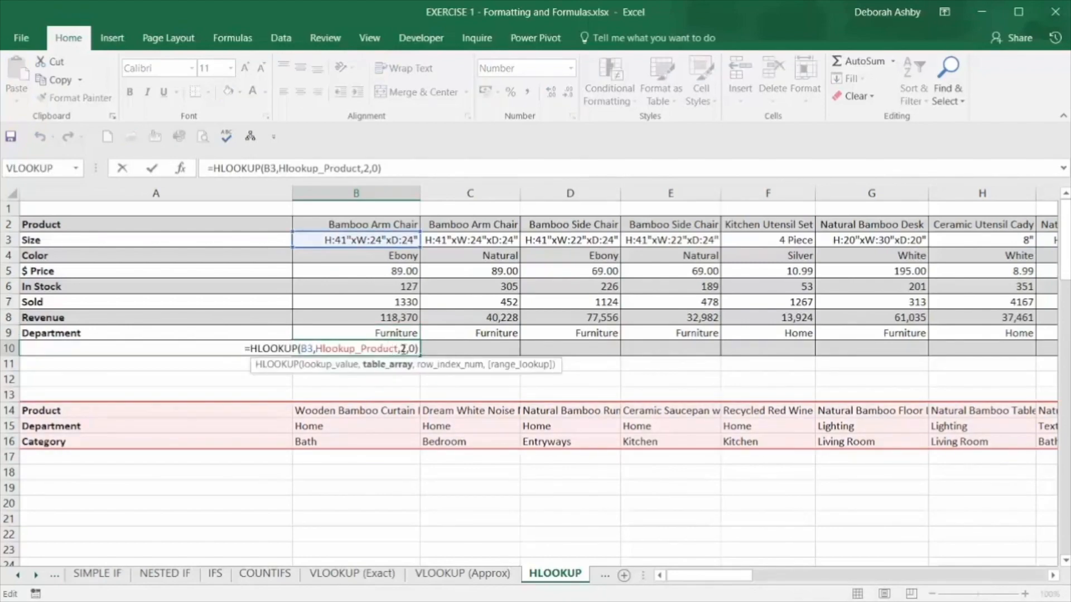
{"action": "left_click", "coordinate": [405, 348]}
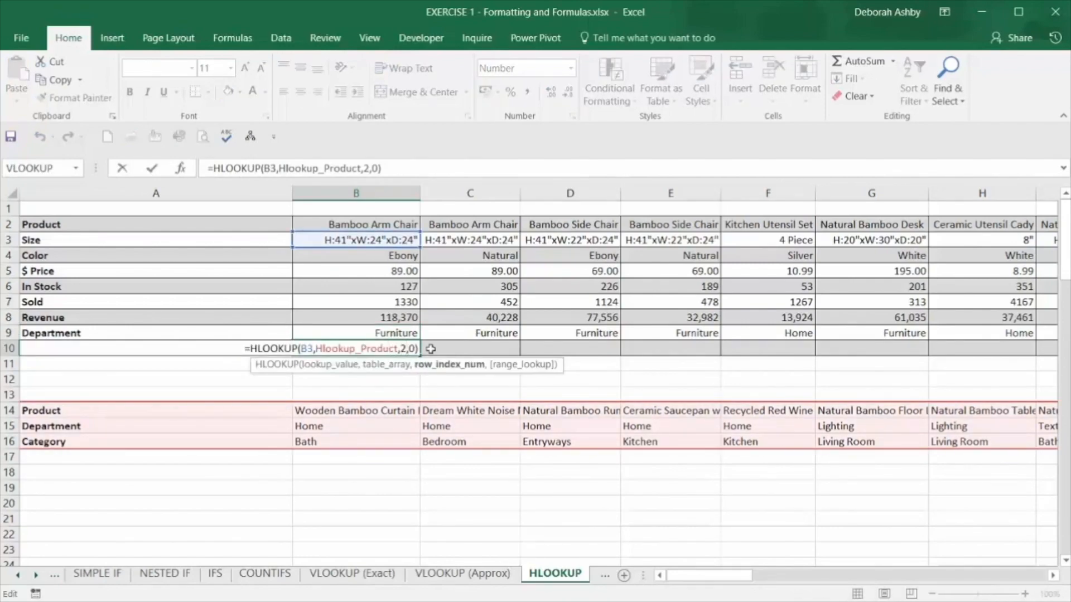
{"action": "key", "text": "BackSpace"}
{"action": "type", "text": "3"}
{"action": "key", "text": "Return"}
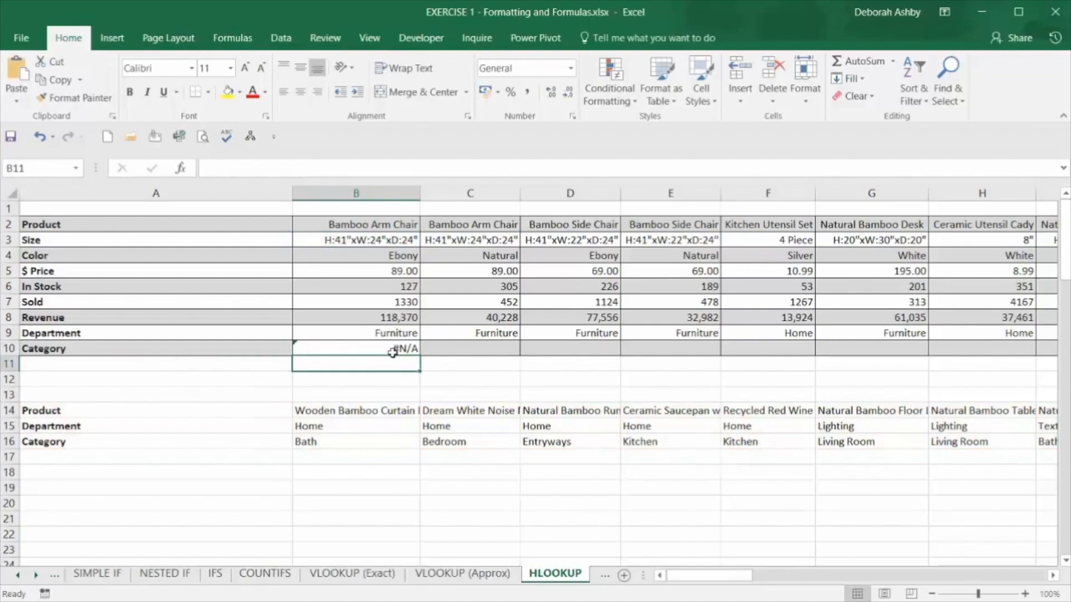
Step: Correct the lookup value in the B10 Category formula to B2
{"action": "left_click", "coordinate": [391, 348]}
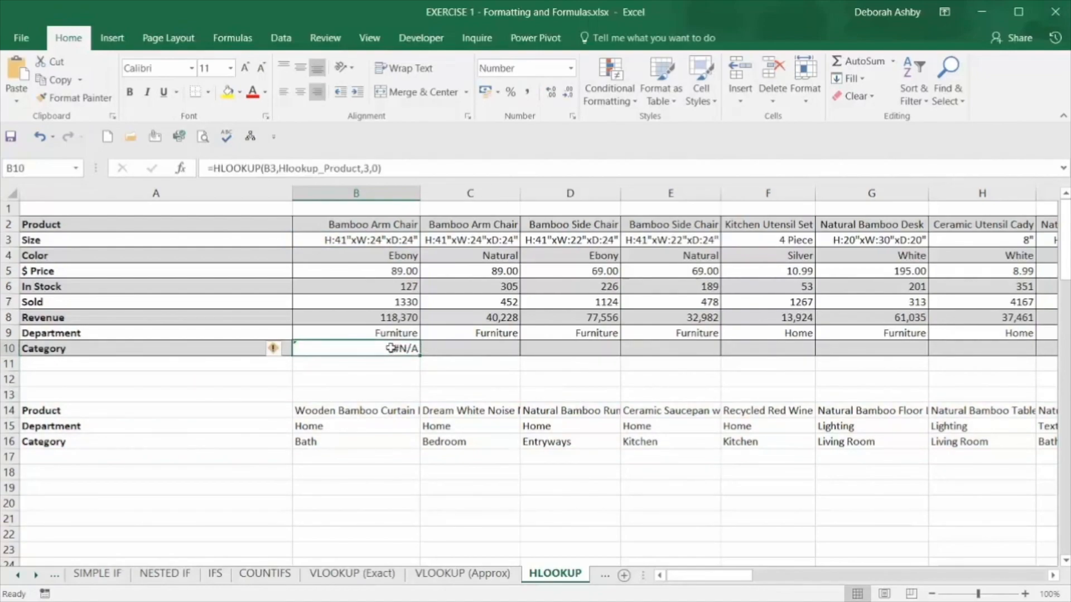
{"action": "double_click", "coordinate": [390, 348]}
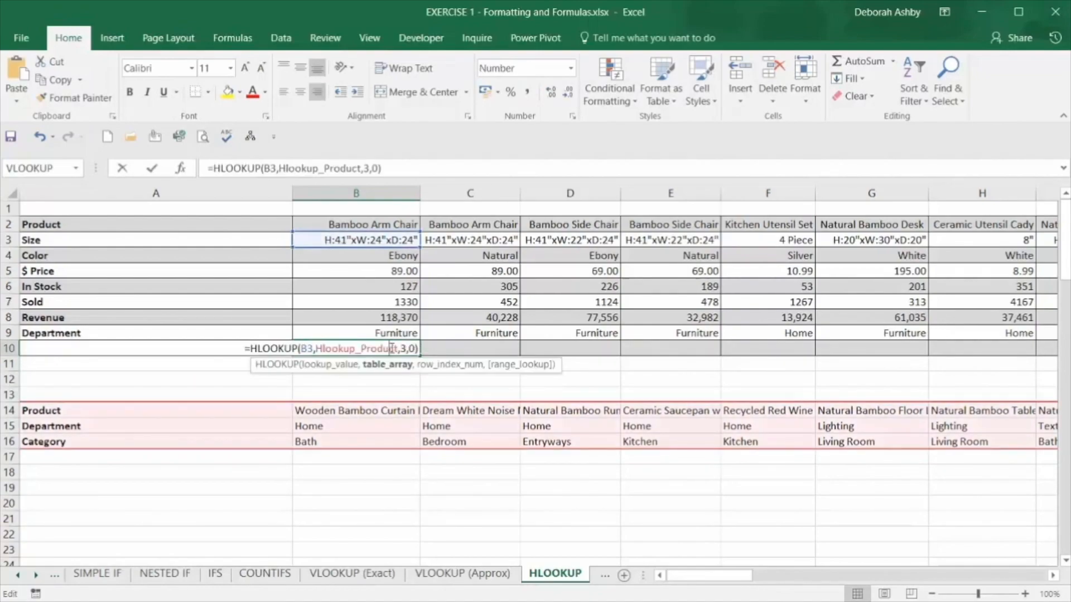
{"action": "left_click", "coordinate": [311, 348]}
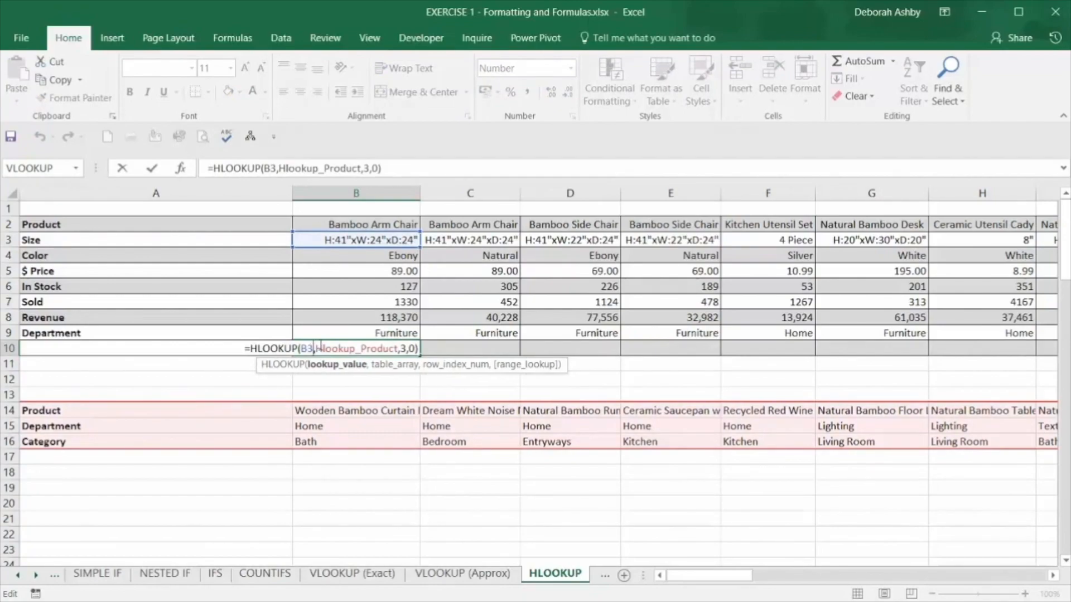
{"action": "key", "text": "BackSpace"}
{"action": "key", "text": "BackSpace"}
{"action": "type", "text": "B2"}
{"action": "key", "text": "Return"}
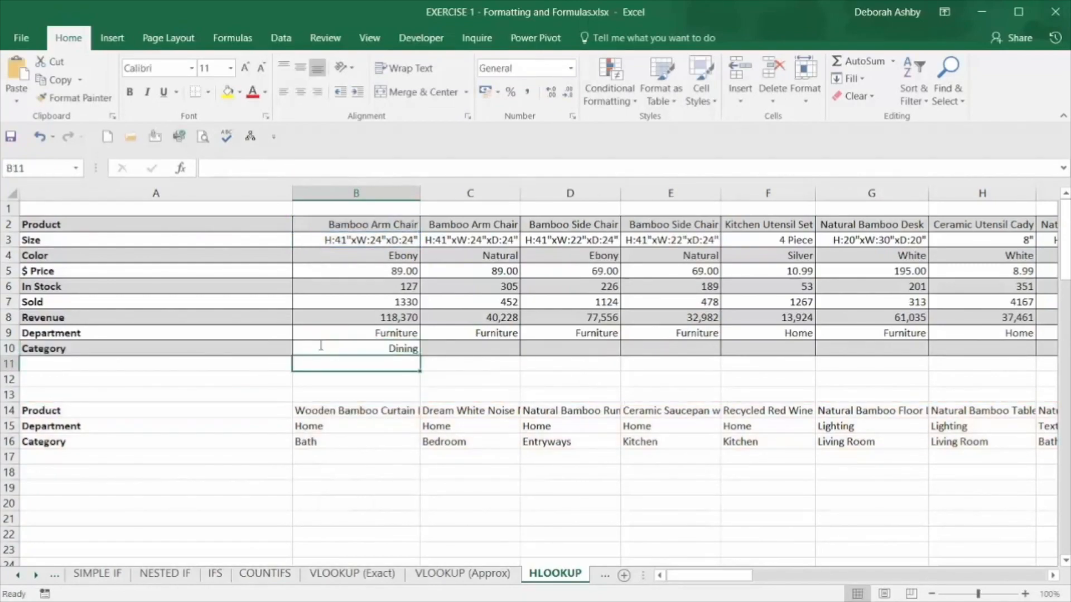
Step: Fill the B10 formula across the Category row through H10
{"action": "left_click", "coordinate": [353, 347]}
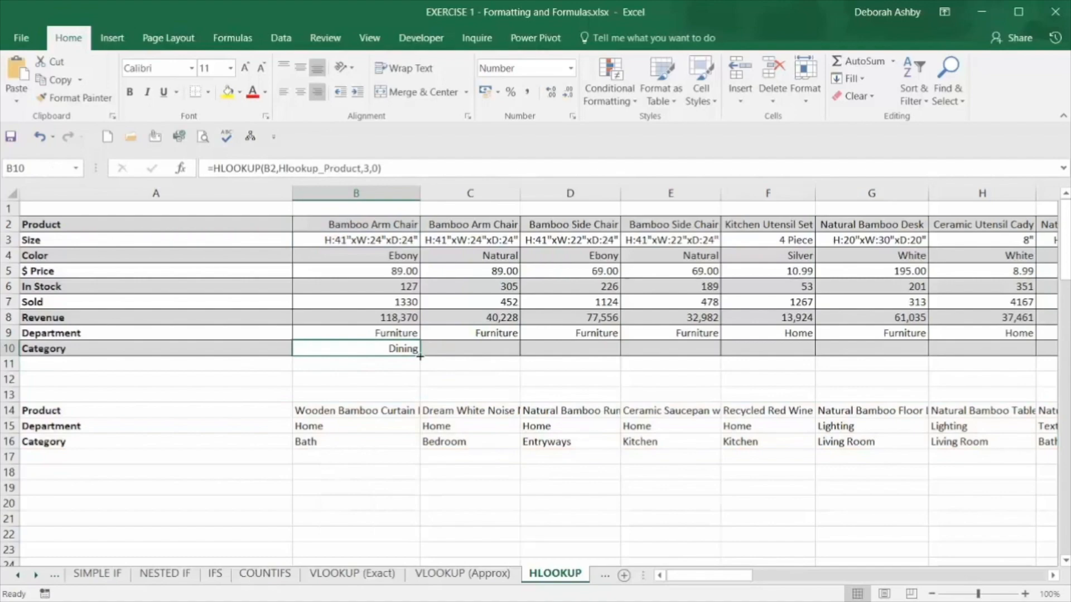
{"action": "left_click_drag", "start_coordinate": [420, 356], "coordinate": [996, 378]}
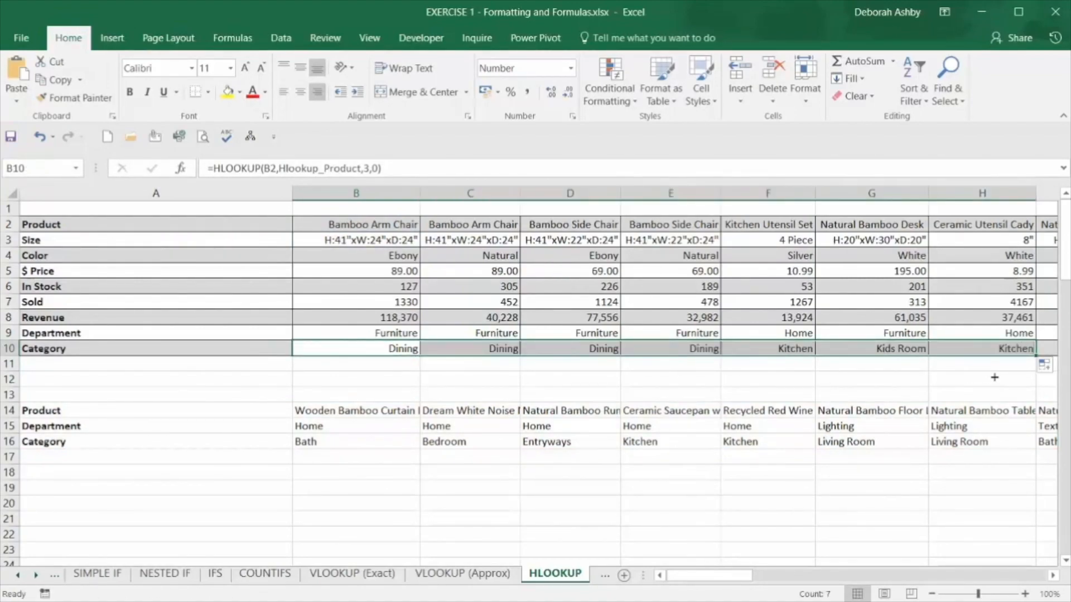